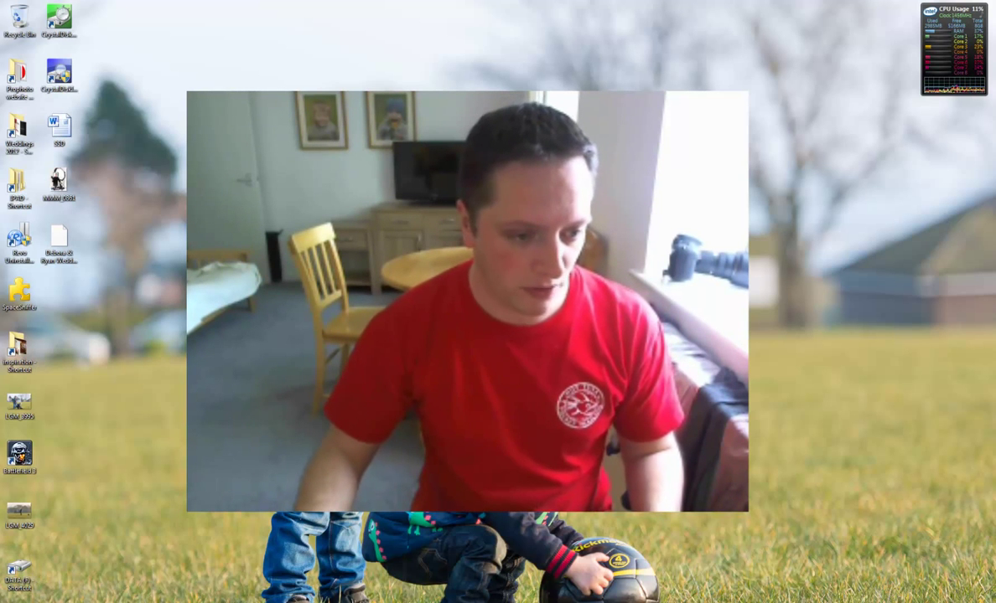
Open the computer's drive overview, maximize it and select Local Disk (C:) to inspect its capacity.
{"action": "key", "text": "super"}
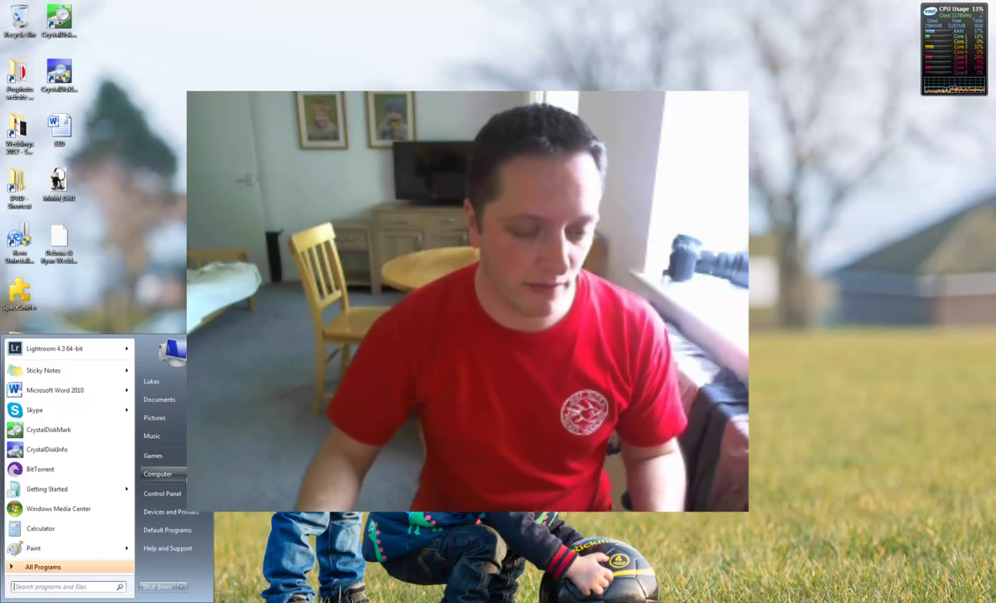
{"action": "key", "text": "Return"}
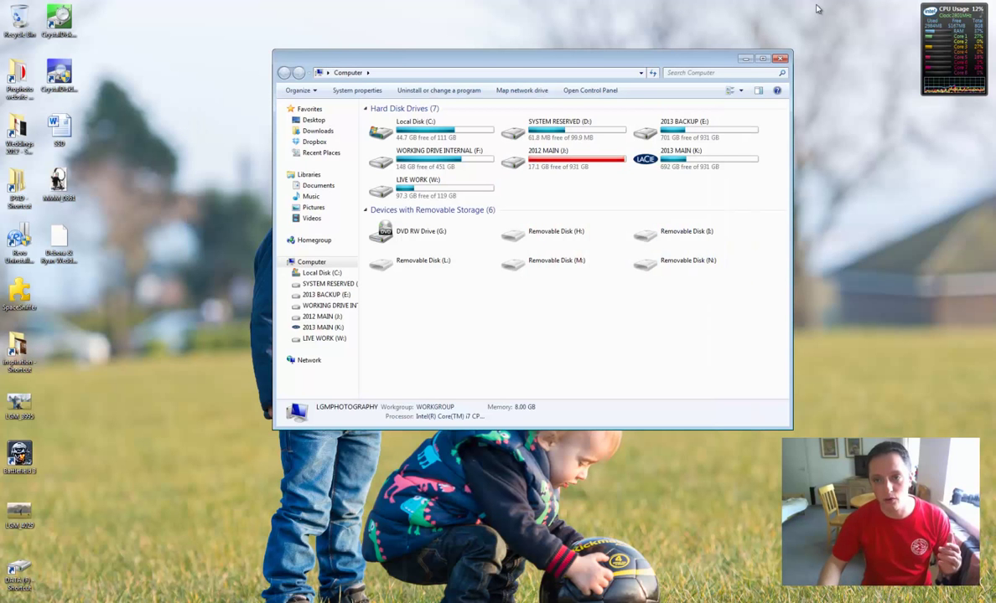
{"action": "double_click", "coordinate": [710, 57]}
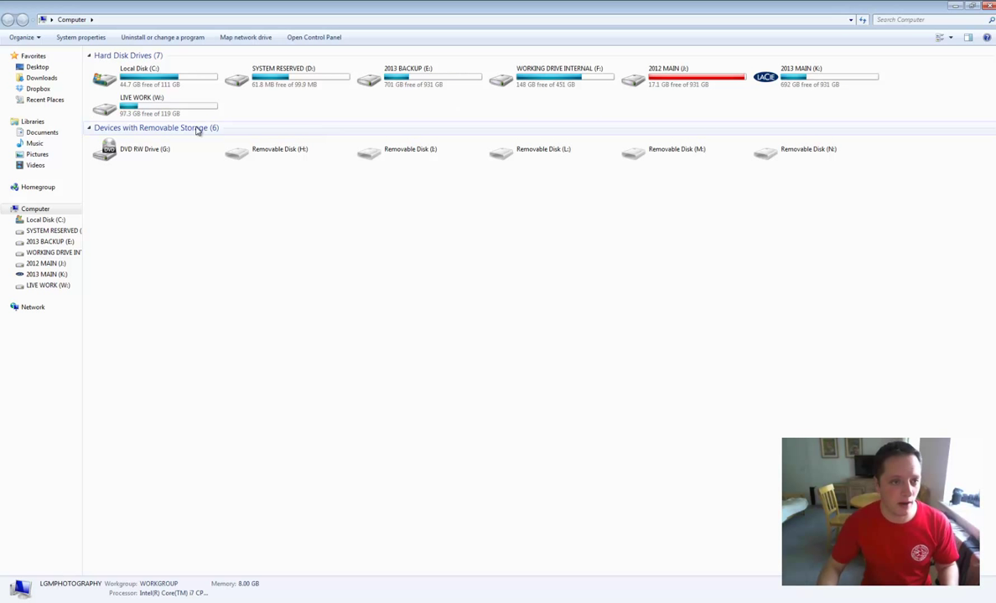
{"action": "left_click", "coordinate": [163, 85]}
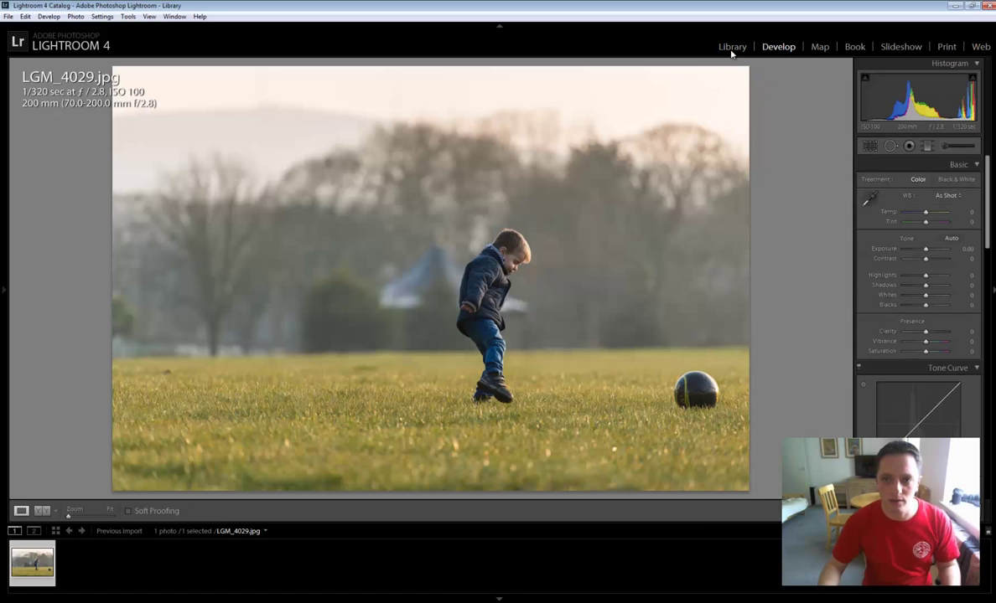
Switch Lightroom back and forth between the Library and Develop modules with LGM_4029.jpg, ending in Develop.
{"action": "left_click", "coordinate": [733, 49]}
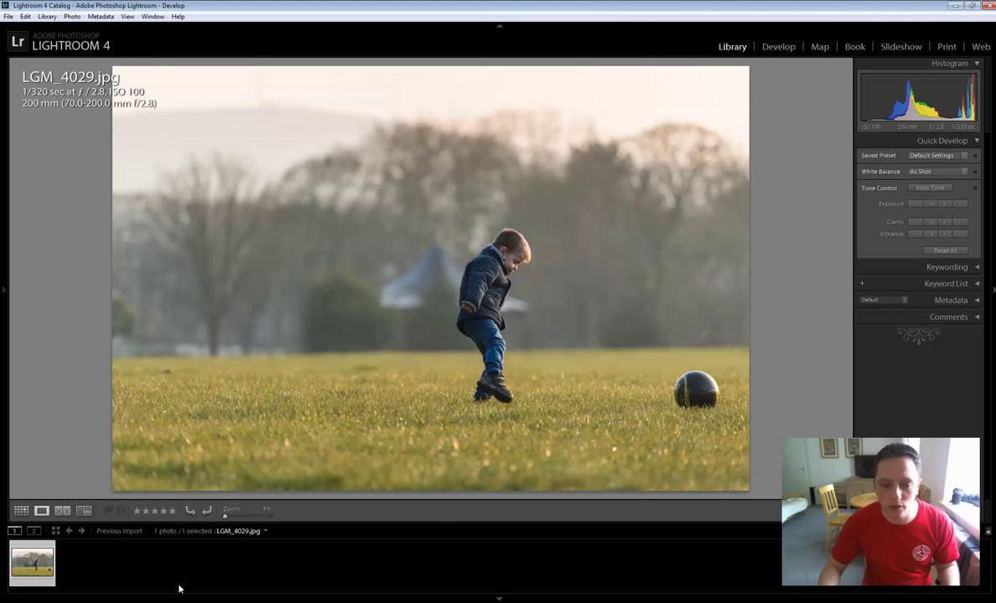
{"action": "left_click", "coordinate": [778, 47]}
{"action": "left_click", "coordinate": [732, 47]}
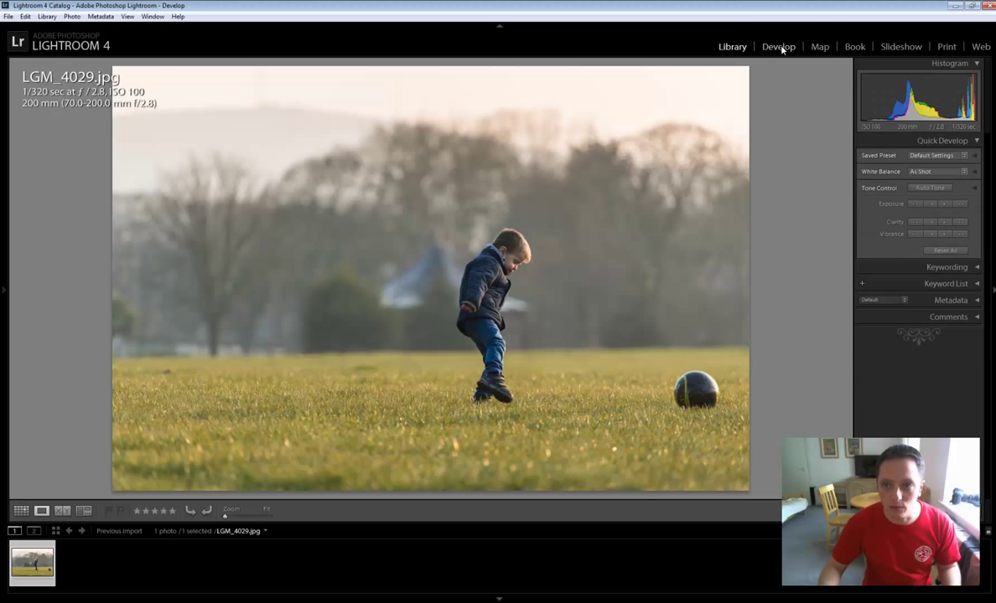
{"action": "left_click", "coordinate": [780, 46]}
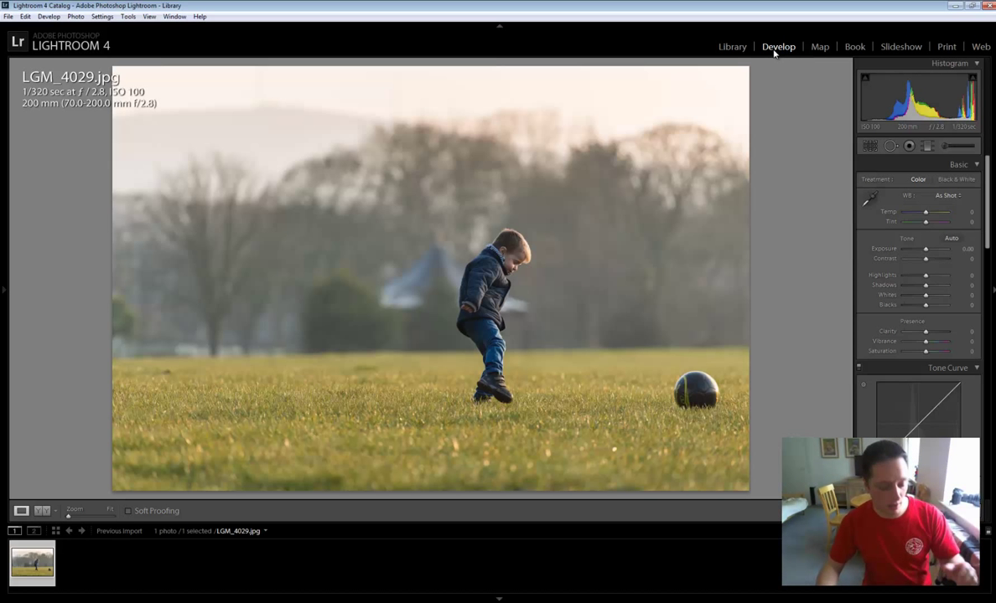
{"action": "left_click", "coordinate": [729, 46]}
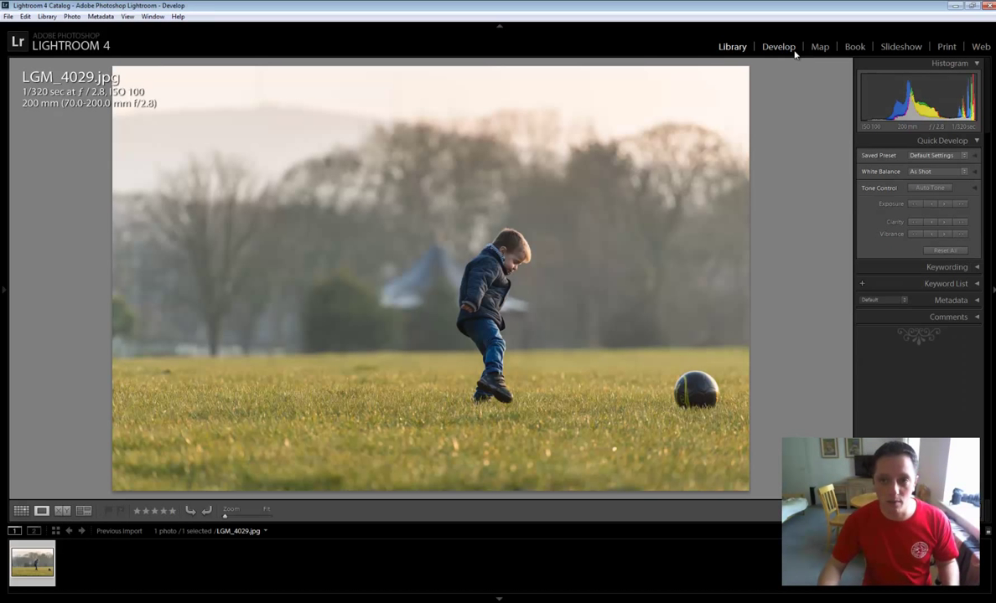
{"action": "left_click", "coordinate": [775, 48]}
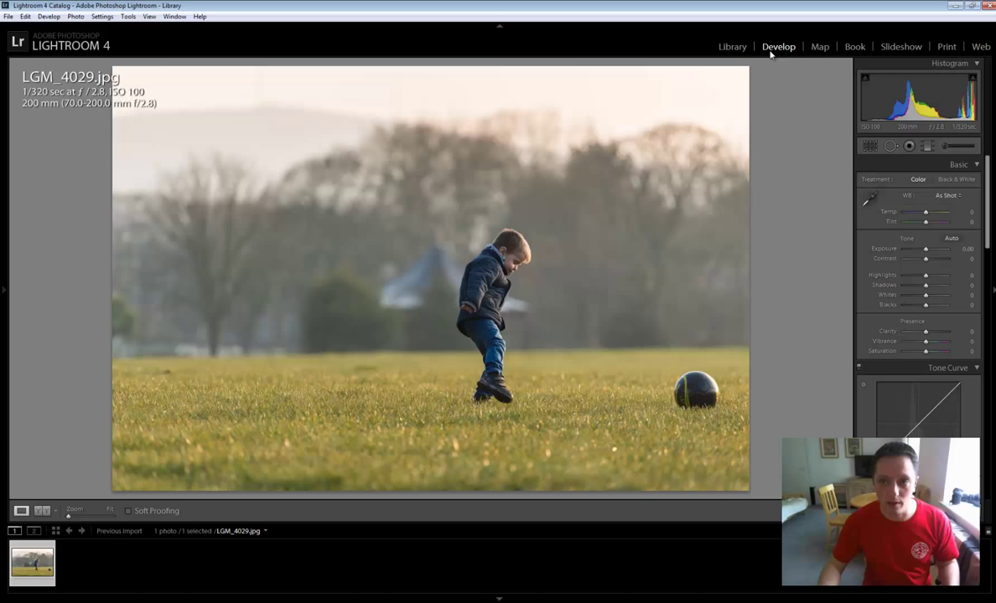
Minimize Lightroom and inspect the details of the Local Disk (C:) and LIVE WORK (W:) drives.
{"action": "left_click", "coordinate": [960, 6]}
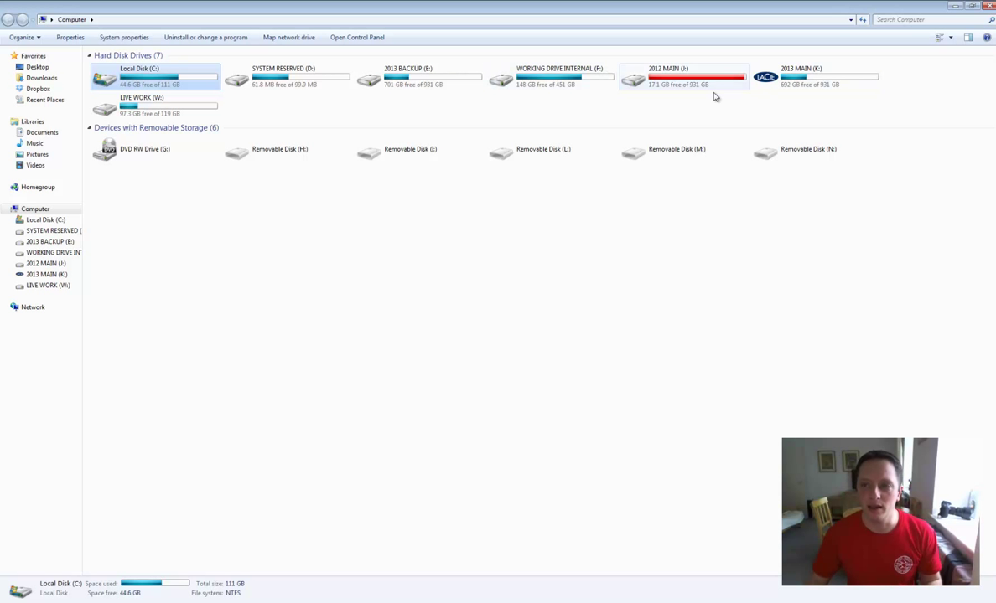
{"action": "left_click", "coordinate": [189, 111]}
{"action": "left_click", "coordinate": [174, 80]}
{"action": "left_click", "coordinate": [174, 108]}
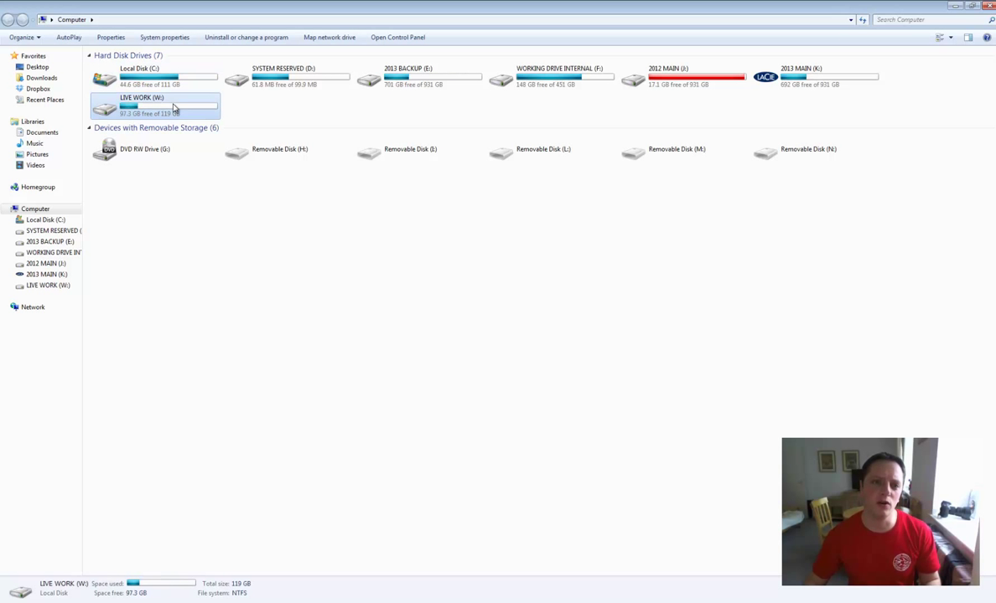
Open the 2013 folder inside LIGHTROOM CATALOG on the LIVE WORK (W:) drive.
{"action": "double_click", "coordinate": [174, 111]}
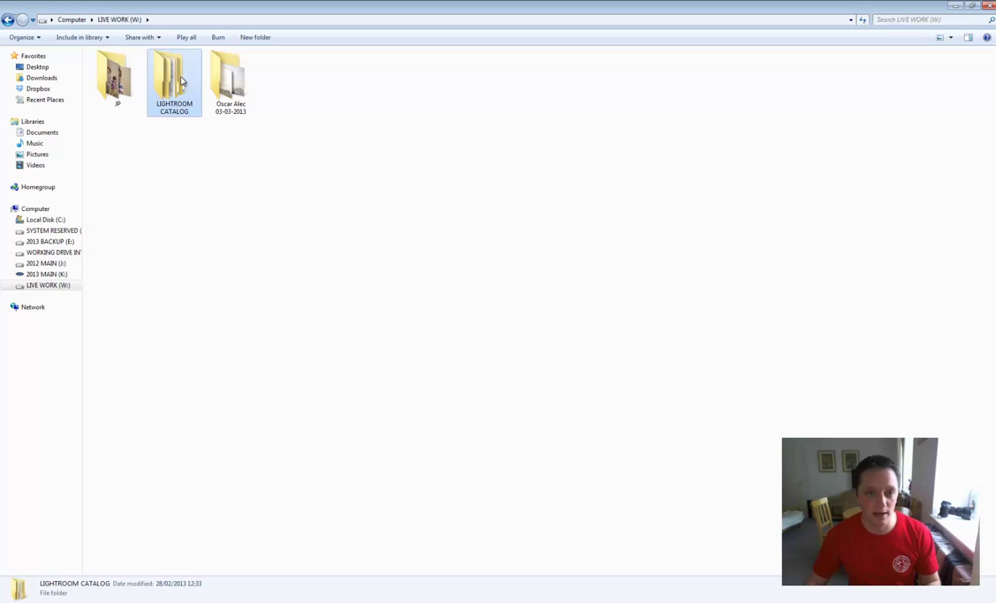
{"action": "double_click", "coordinate": [172, 84]}
{"action": "left_click", "coordinate": [115, 69]}
{"action": "double_click", "coordinate": [115, 68]}
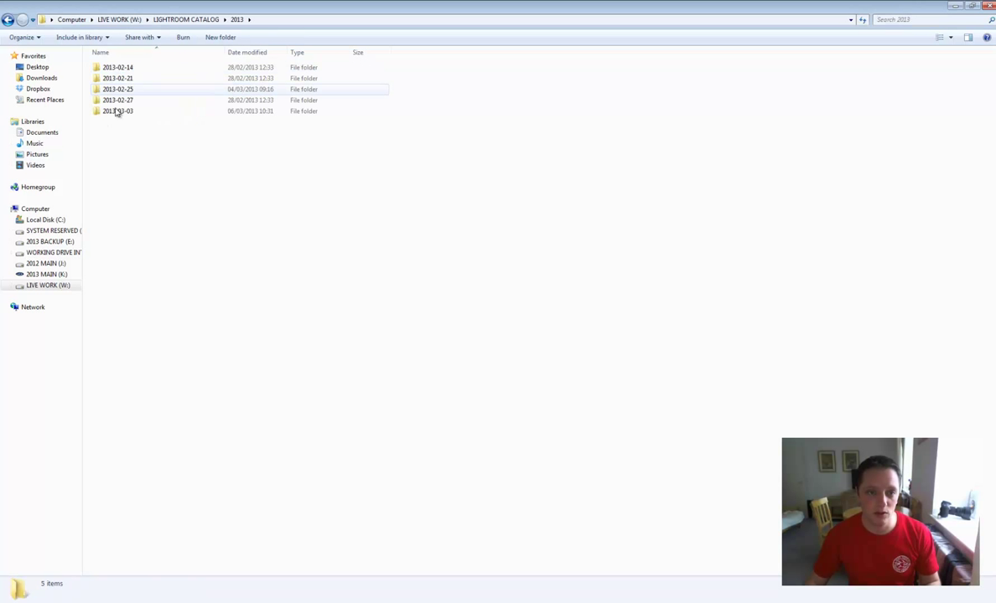
Return to the drive overview and compare Local Disk (C:) with LIVE WORK (W:).
{"action": "left_click", "coordinate": [6, 19]}
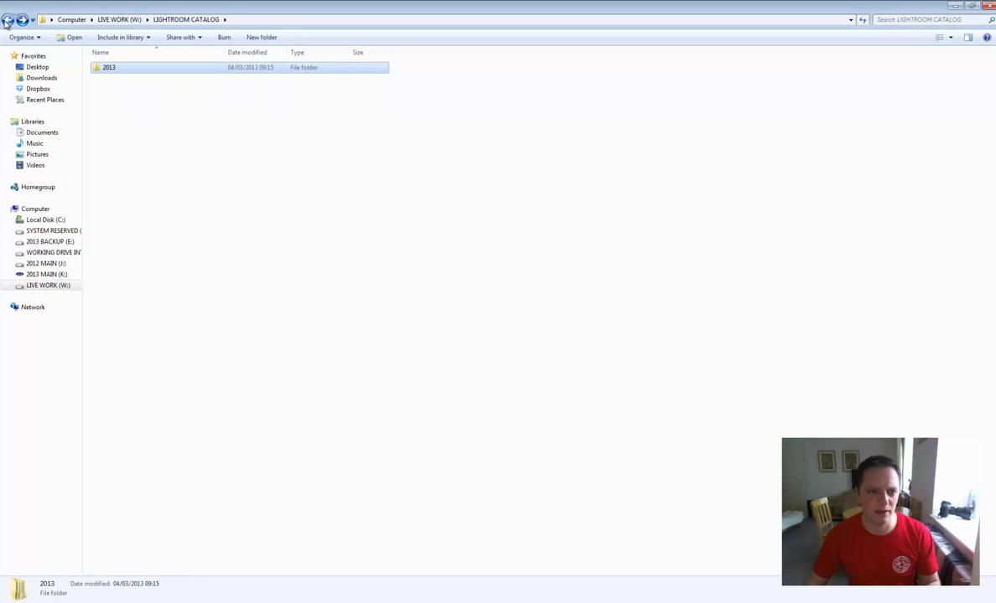
{"action": "left_click", "coordinate": [7, 20]}
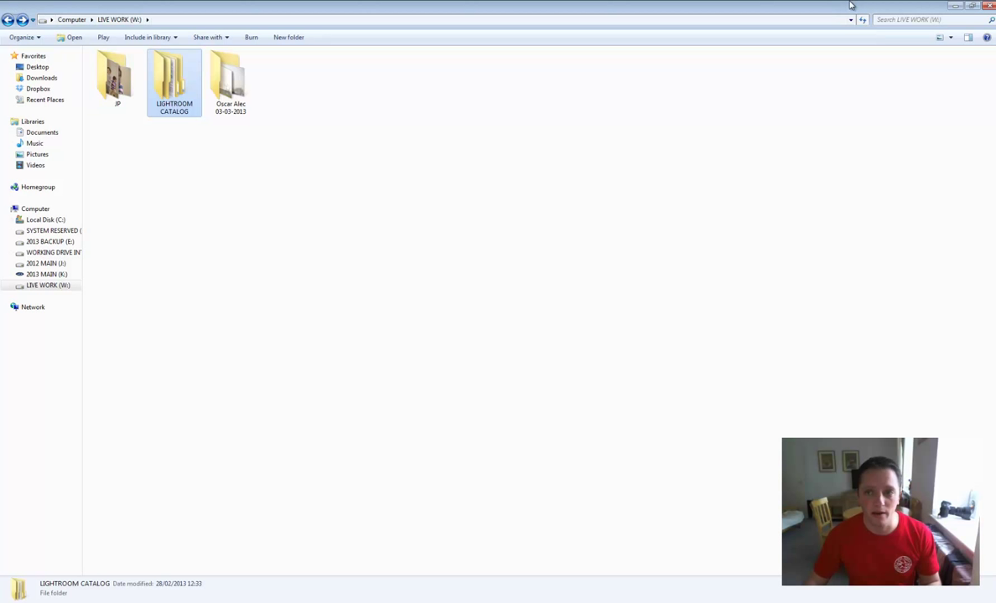
{"action": "left_click", "coordinate": [7, 20]}
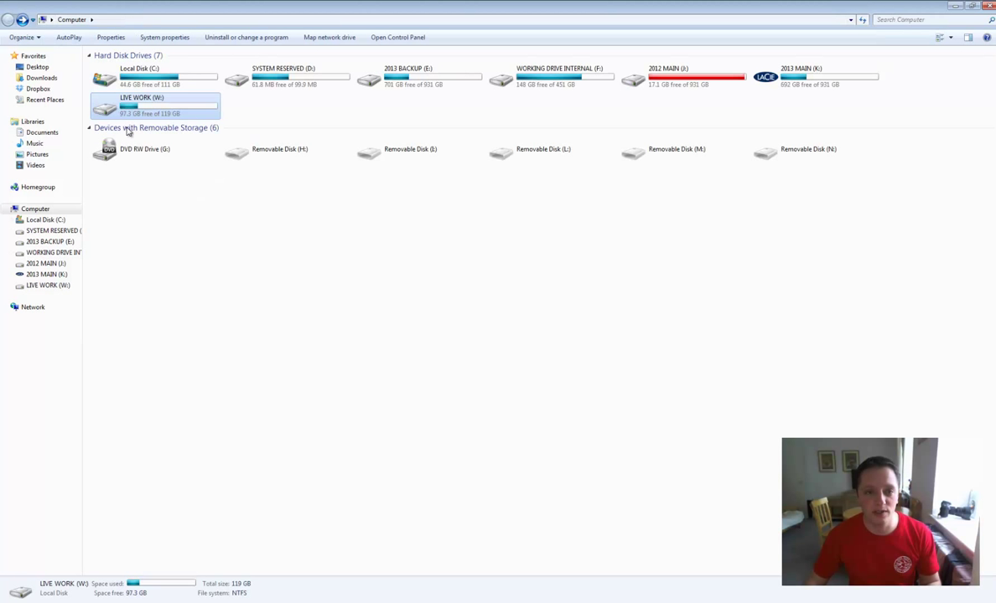
{"action": "left_click", "coordinate": [149, 79]}
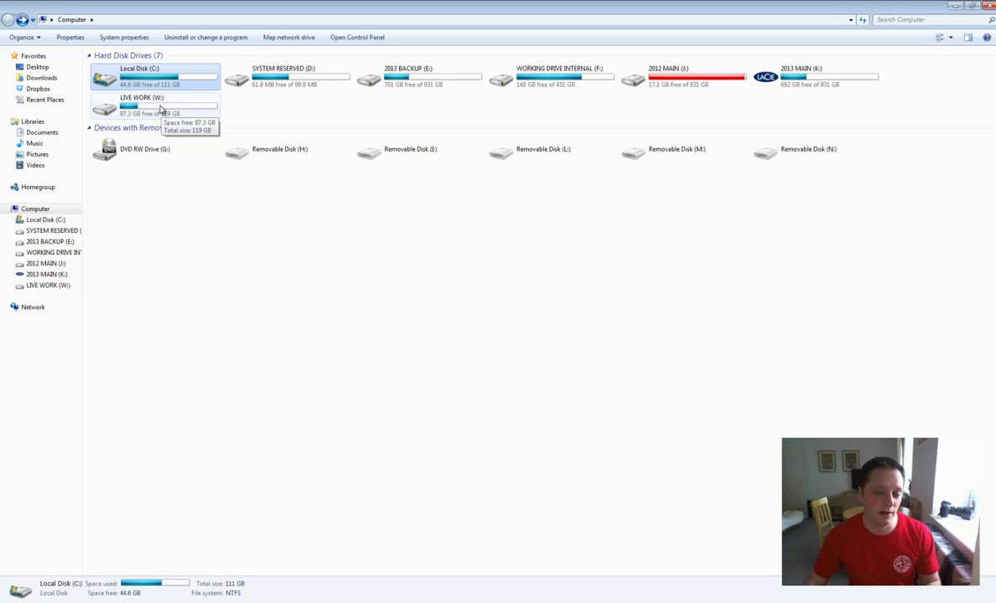
{"action": "left_click", "coordinate": [160, 109]}
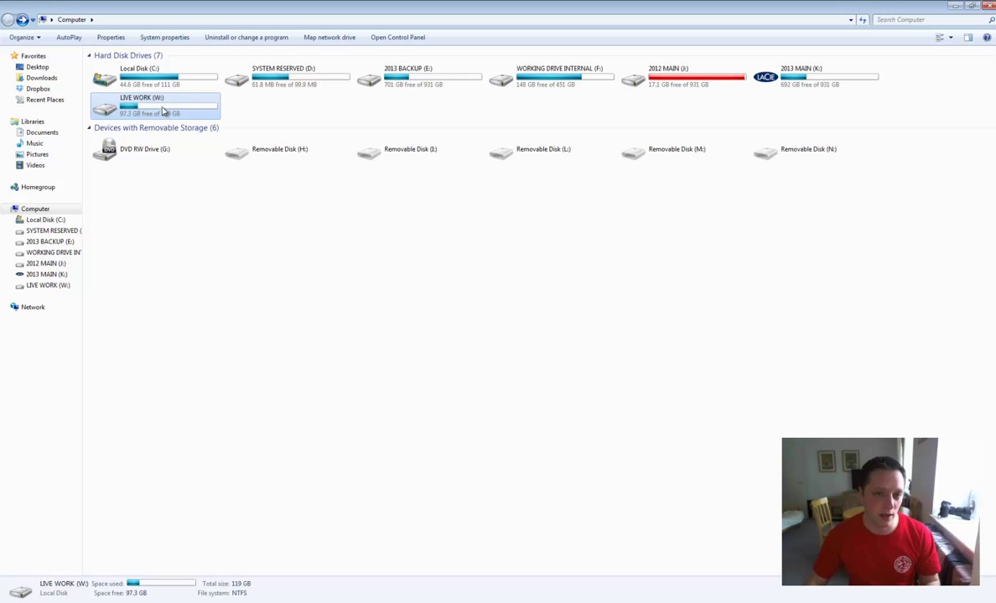
{"action": "left_click", "coordinate": [170, 86]}
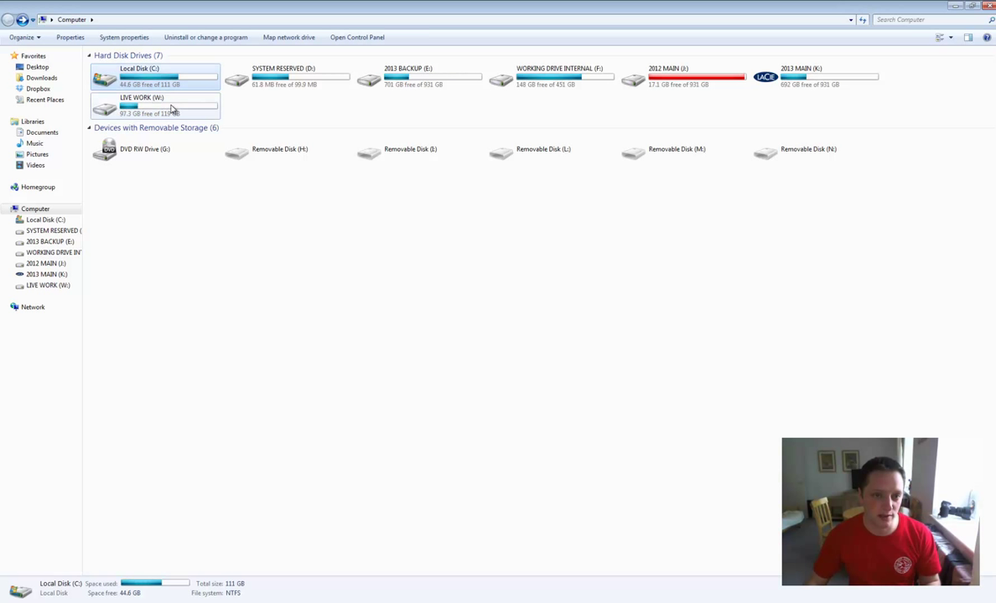
Copy the photo shoot folder dated 03-03-2013 from LIVE WORK (W:) to the desktop, expanding the transfer details.
{"action": "double_click", "coordinate": [171, 109]}
{"action": "left_click", "coordinate": [242, 98]}
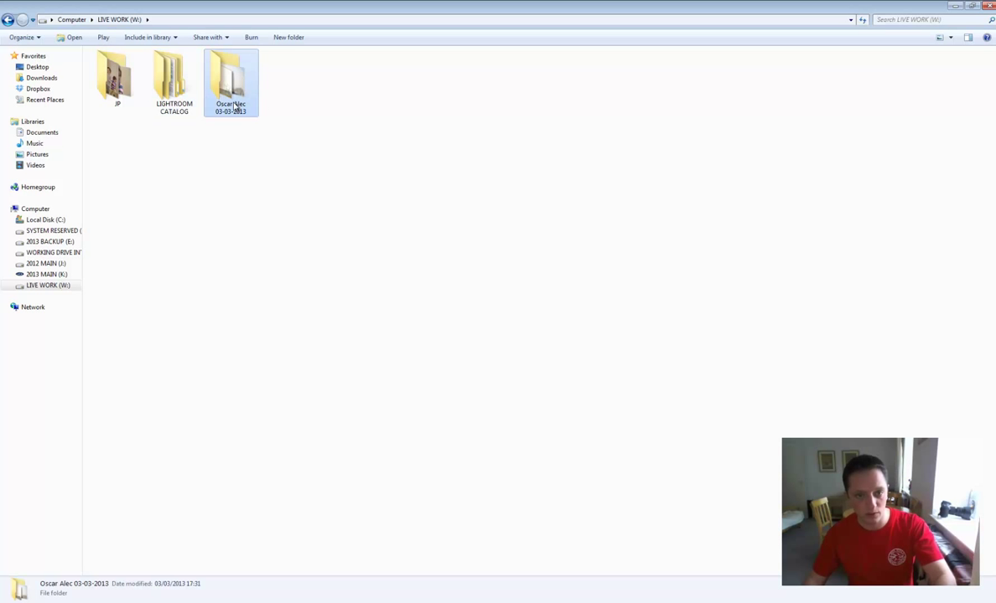
{"action": "mouse_move", "coordinate": [237, 106]}
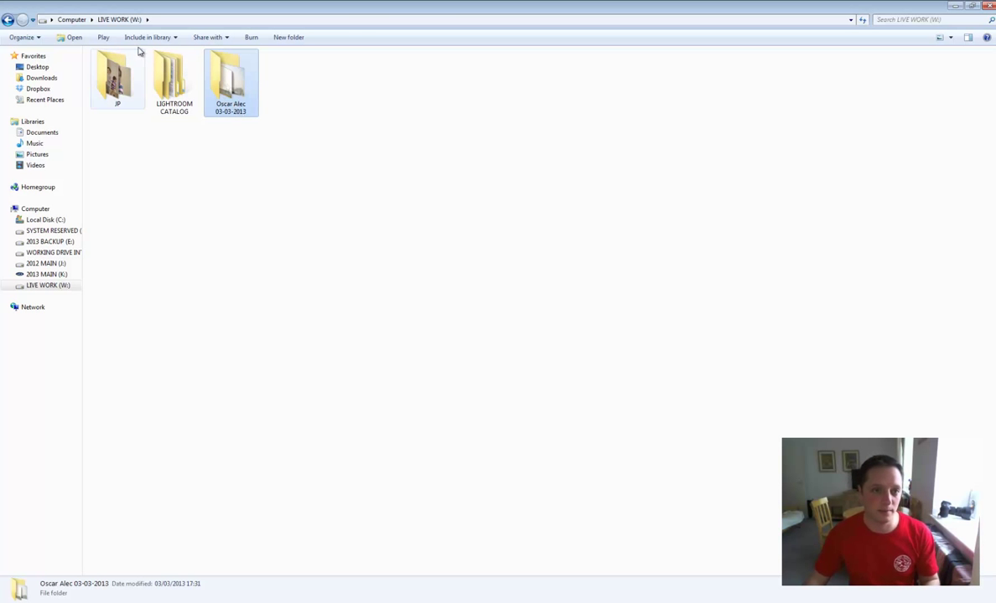
{"action": "left_click", "coordinate": [956, 4]}
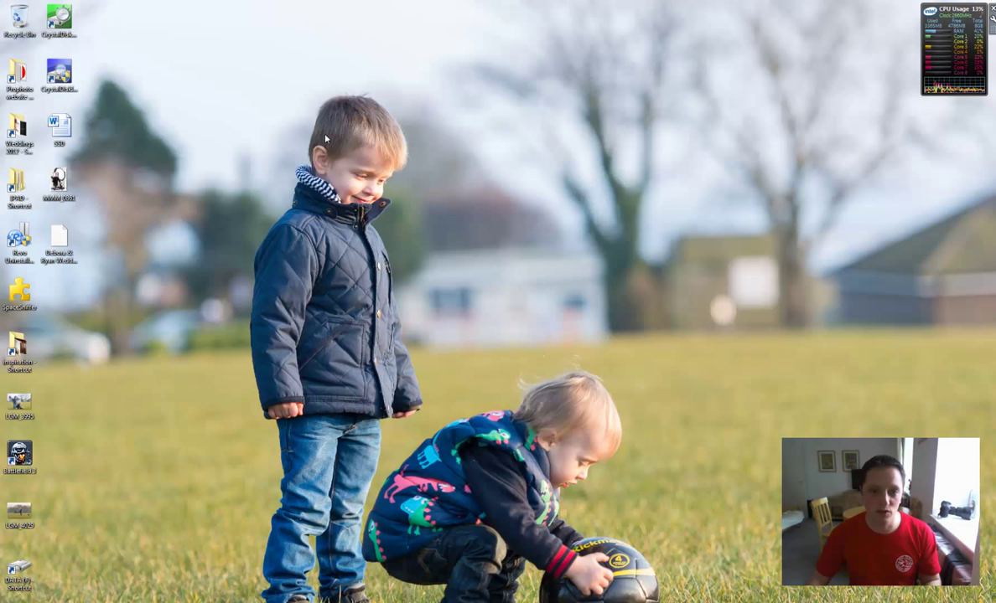
{"action": "right_click", "coordinate": [248, 123]}
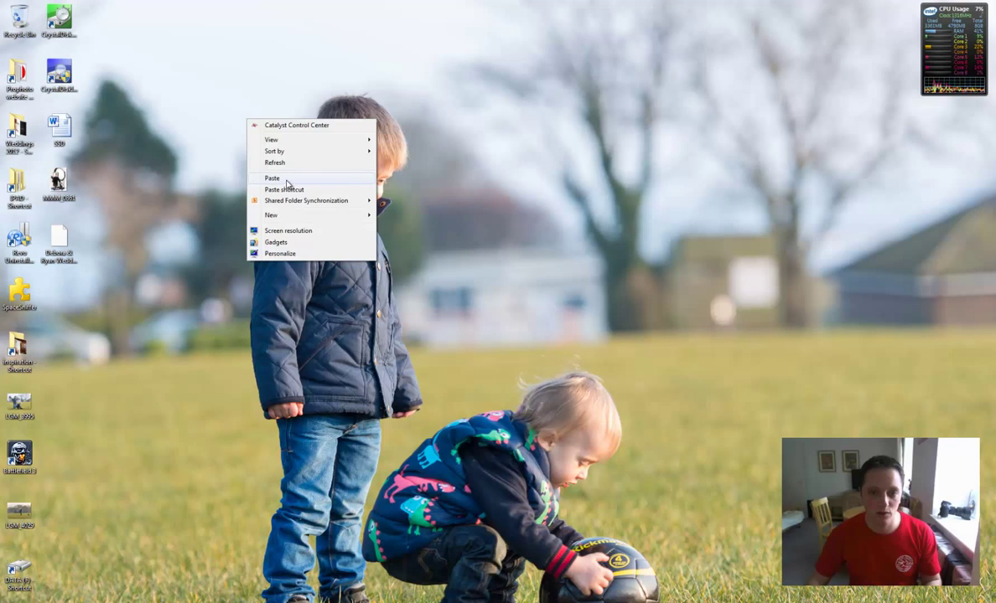
{"action": "left_click", "coordinate": [283, 178]}
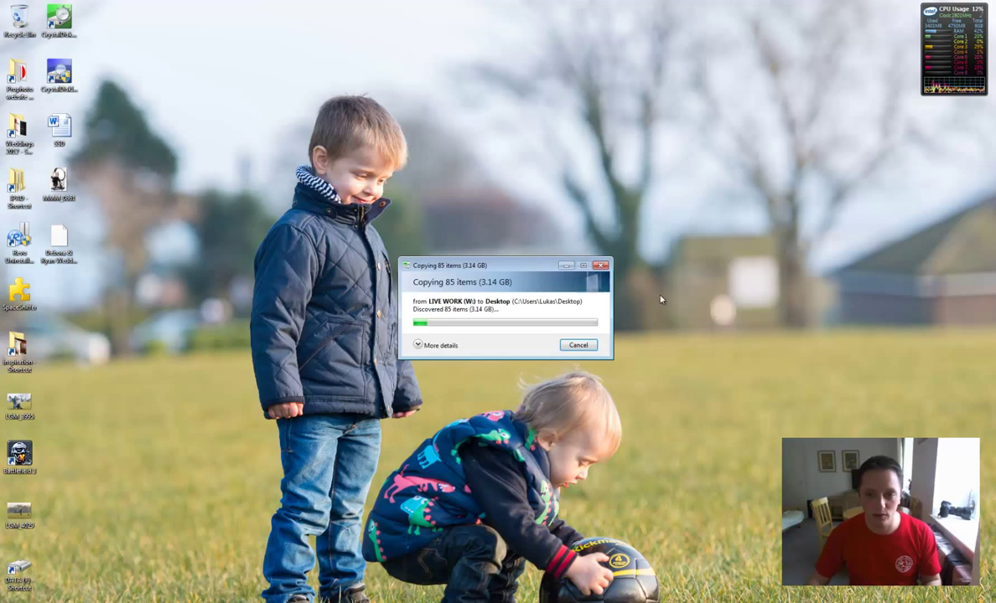
{"action": "left_click", "coordinate": [419, 346]}
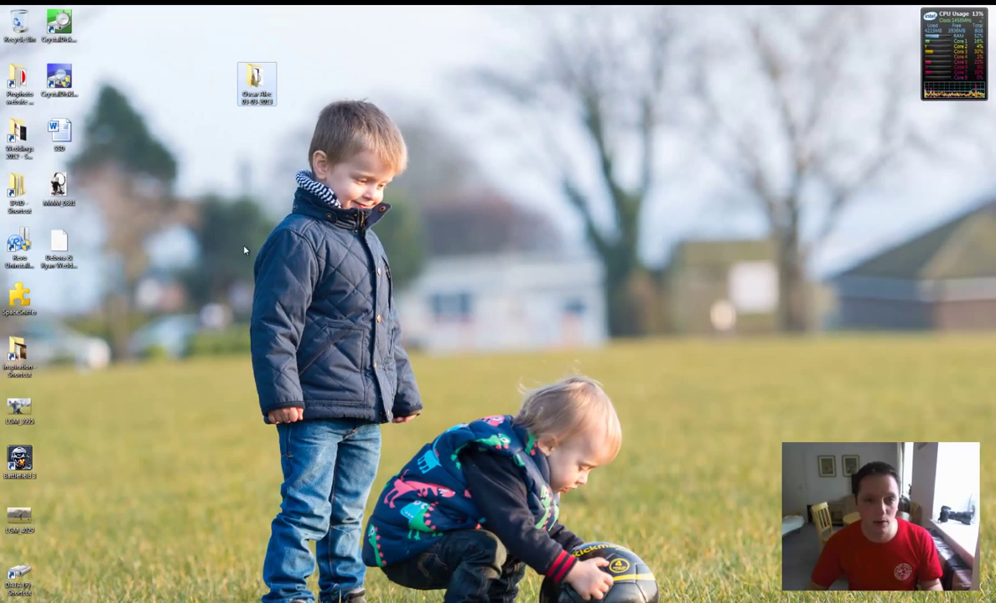
{"action": "mouse_move", "coordinate": [251, 101]}
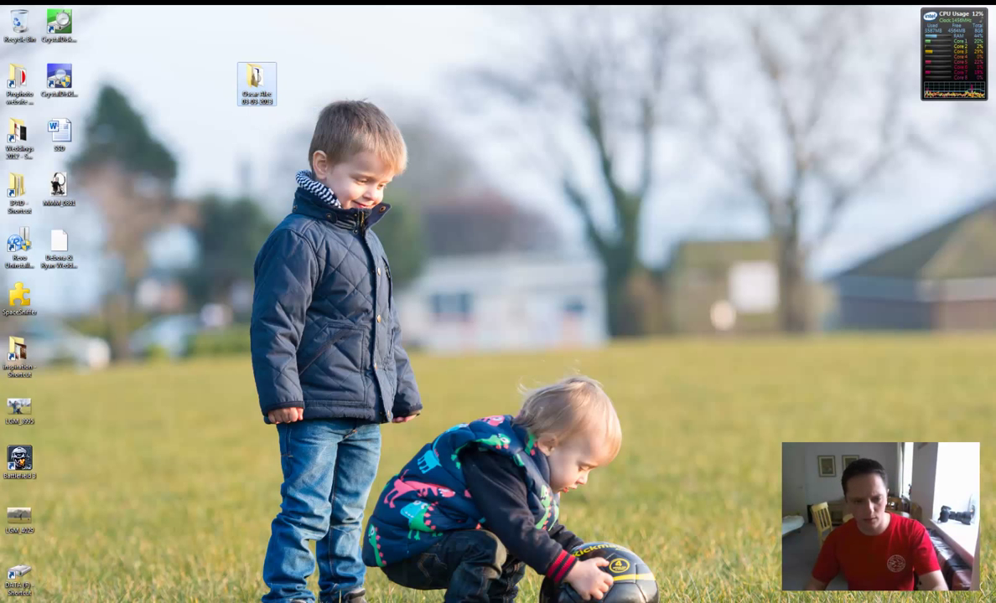
Open the LIVE WORK (W:) drive in a new Explorer window over the desktop.
{"action": "key", "text": "super"}
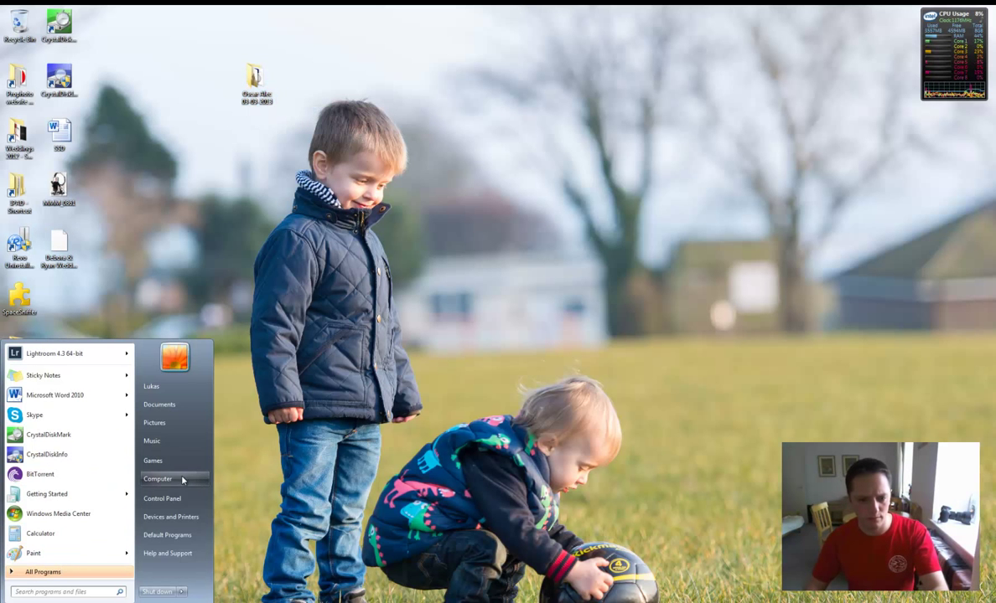
{"action": "left_click", "coordinate": [158, 479]}
{"action": "left_click", "coordinate": [421, 208]}
{"action": "double_click", "coordinate": [421, 208]}
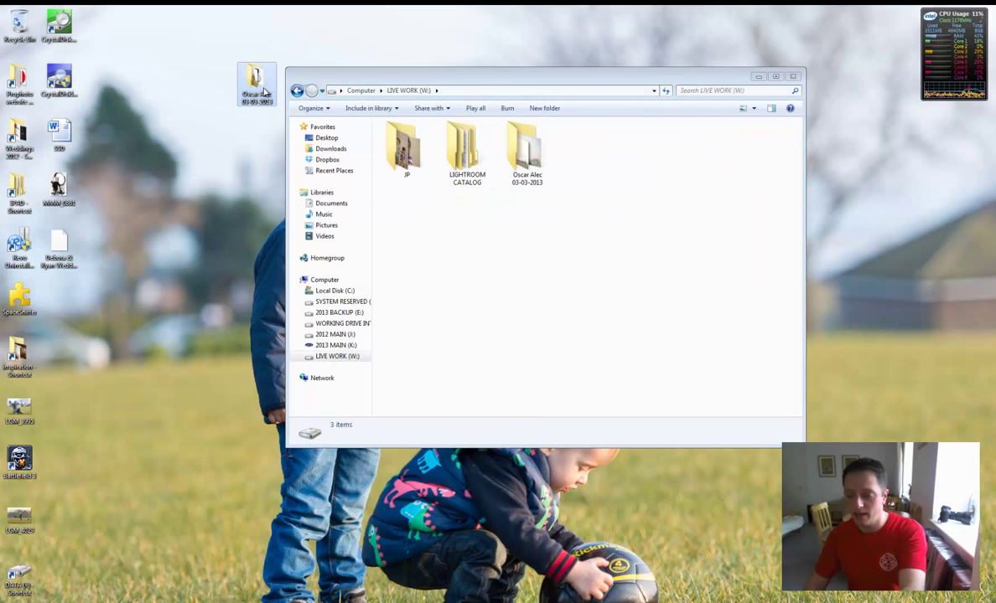
Delete the copied 03-03-2013 folder from the desktop and close the LIVE WORK (W:) window.
{"action": "key", "text": "Delete"}
{"action": "key", "text": "Return"}
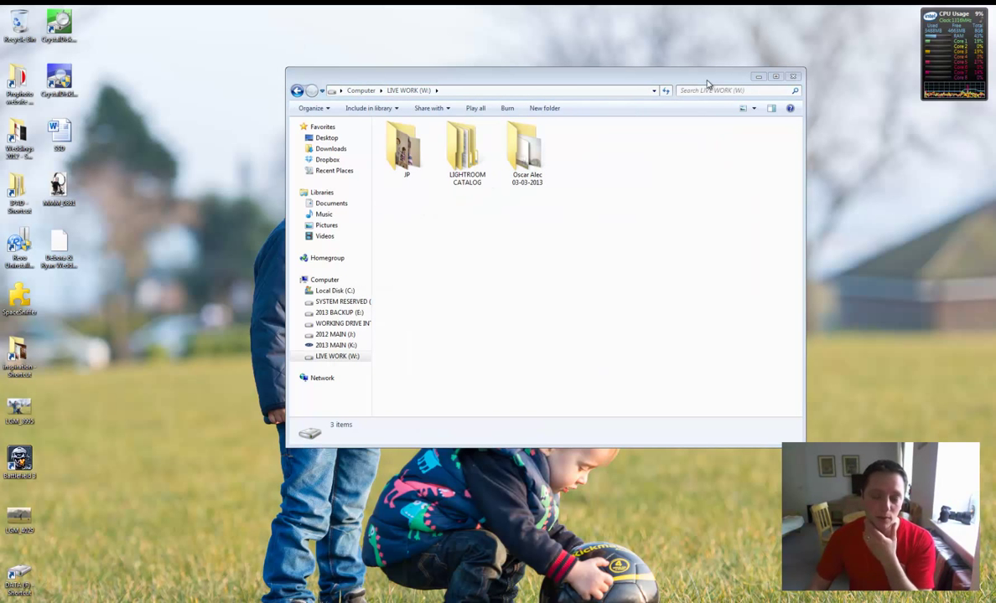
{"action": "left_click_drag", "start_coordinate": [703, 81], "coordinate": [714, 80]}
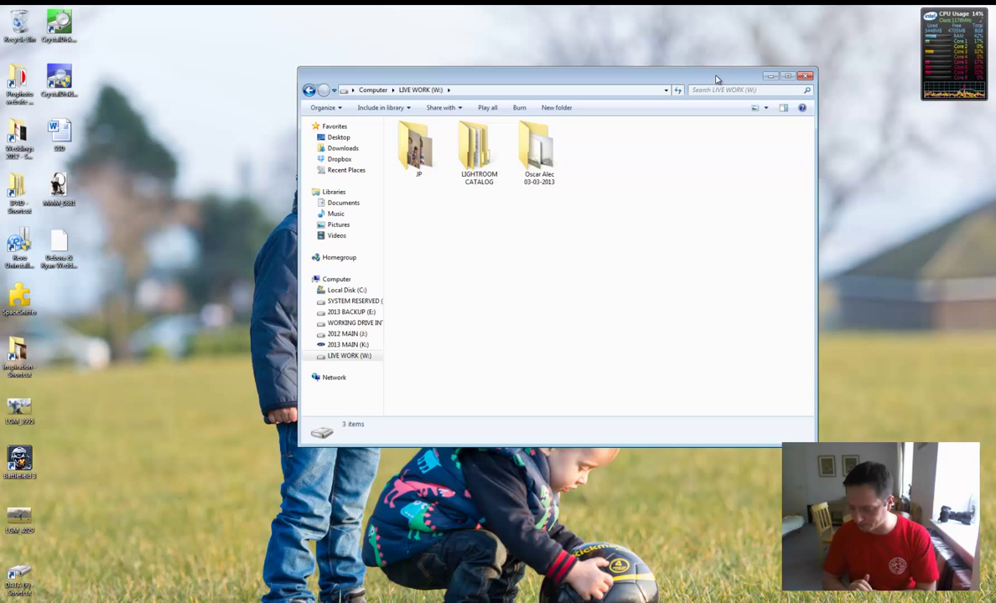
{"action": "left_click", "coordinate": [808, 77]}
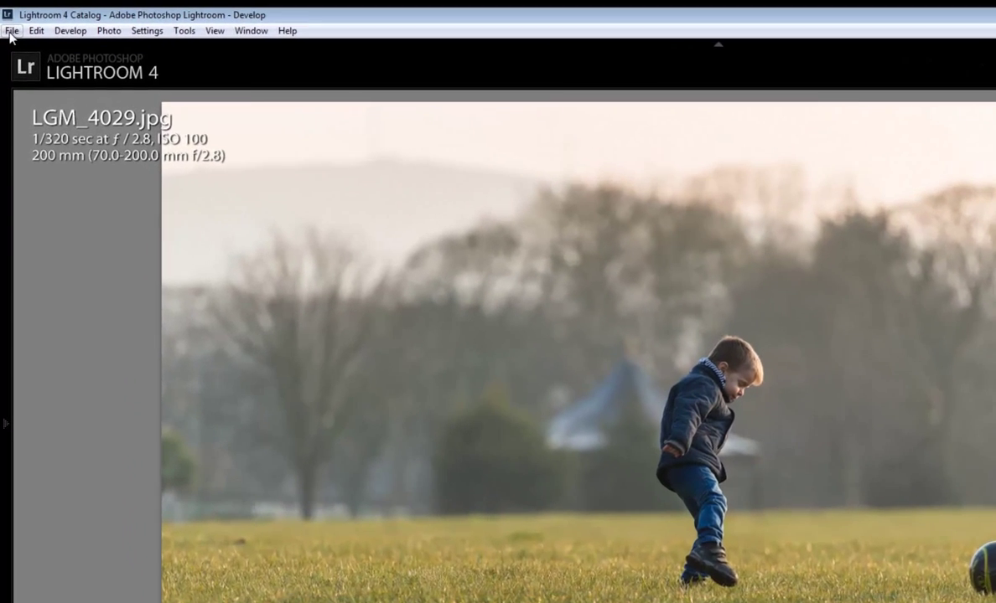
Open Lightroom's Catalog Settings and display the Metadata options.
{"action": "left_click", "coordinate": [8, 21]}
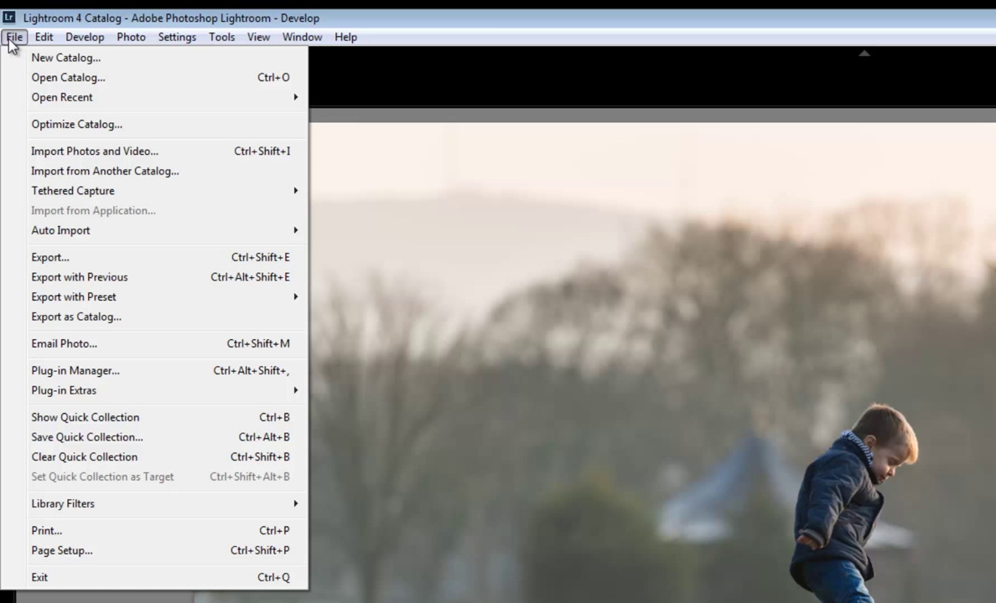
{"action": "mouse_move", "coordinate": [40, 41]}
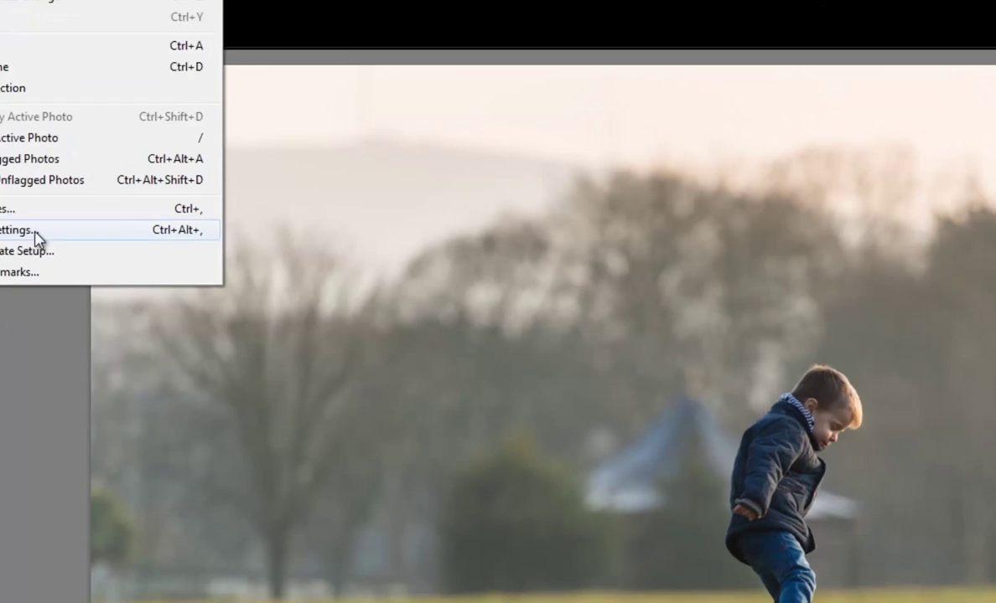
{"action": "left_click", "coordinate": [142, 279]}
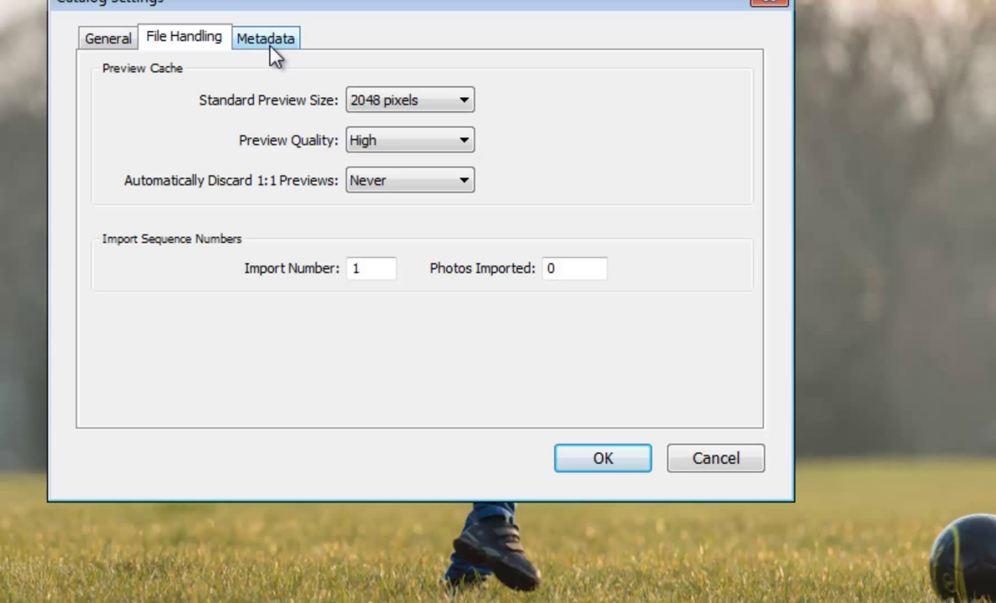
{"action": "left_click", "coordinate": [352, 116]}
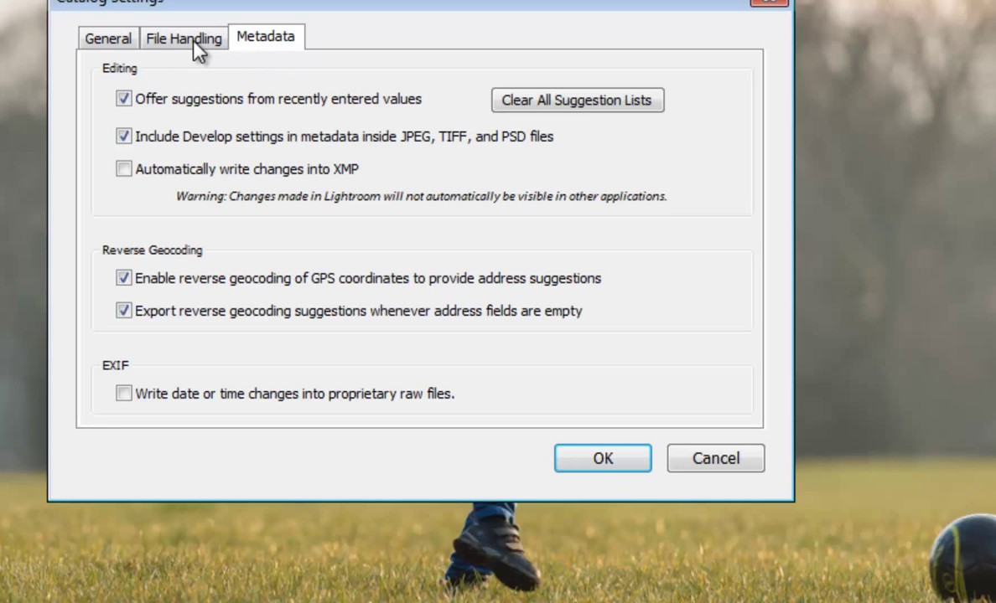
Review the General, File Handling and Metadata sections of the Catalog Settings.
{"action": "left_click", "coordinate": [109, 39]}
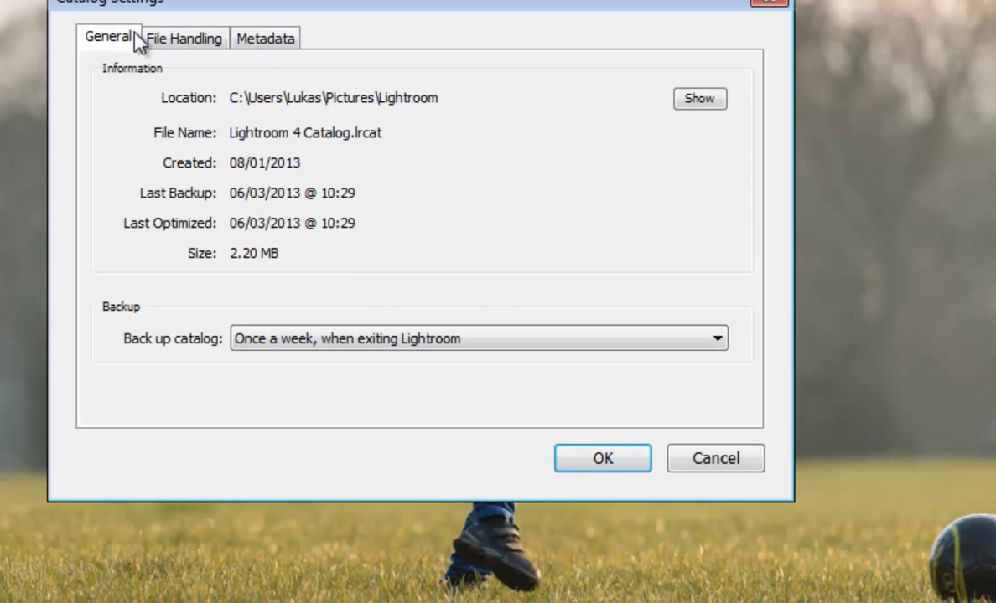
{"action": "left_click", "coordinate": [177, 39]}
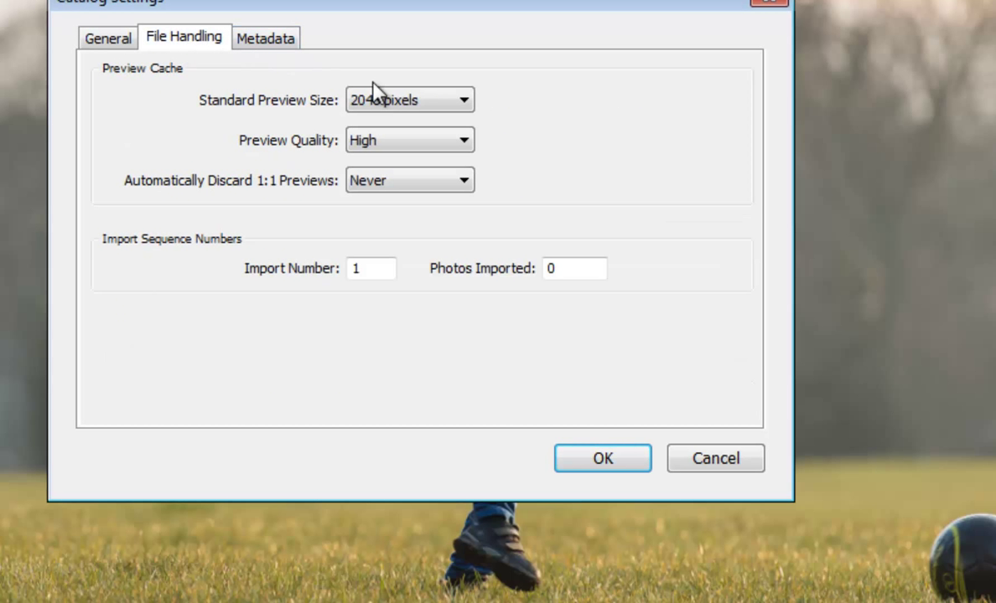
{"action": "left_click", "coordinate": [267, 41]}
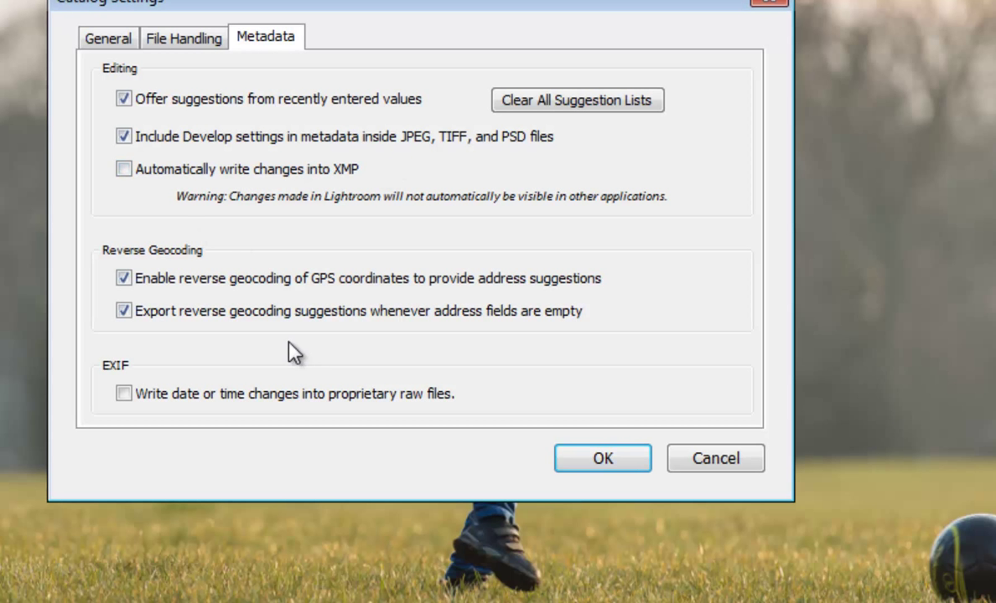
Examine the Standard Preview Size and Preview Quality choices in the catalog's File Handling settings, keeping 2048 pixels and High, and accept the dialog.
{"action": "left_click", "coordinate": [176, 39]}
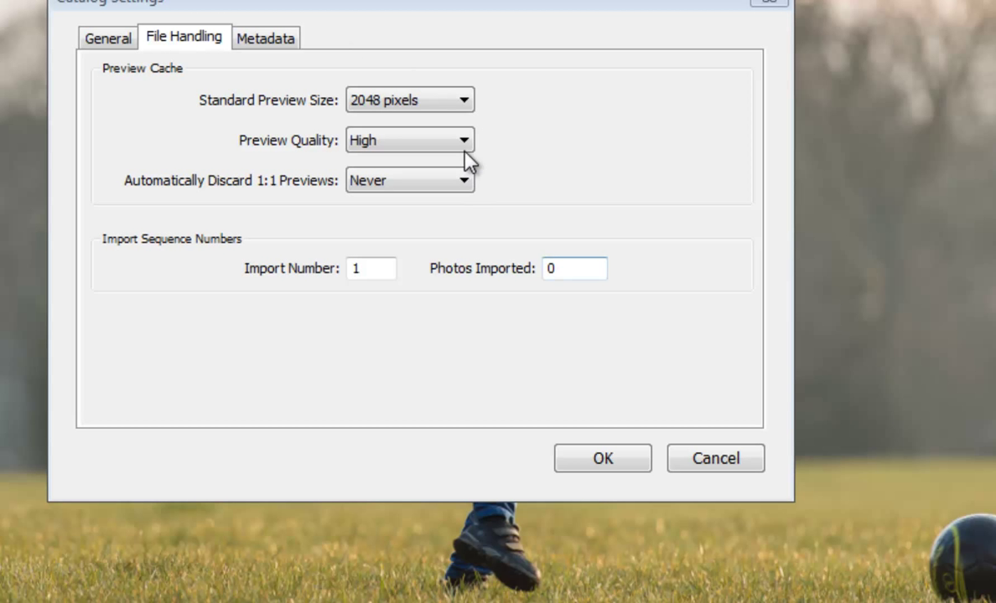
{"action": "left_click", "coordinate": [463, 100]}
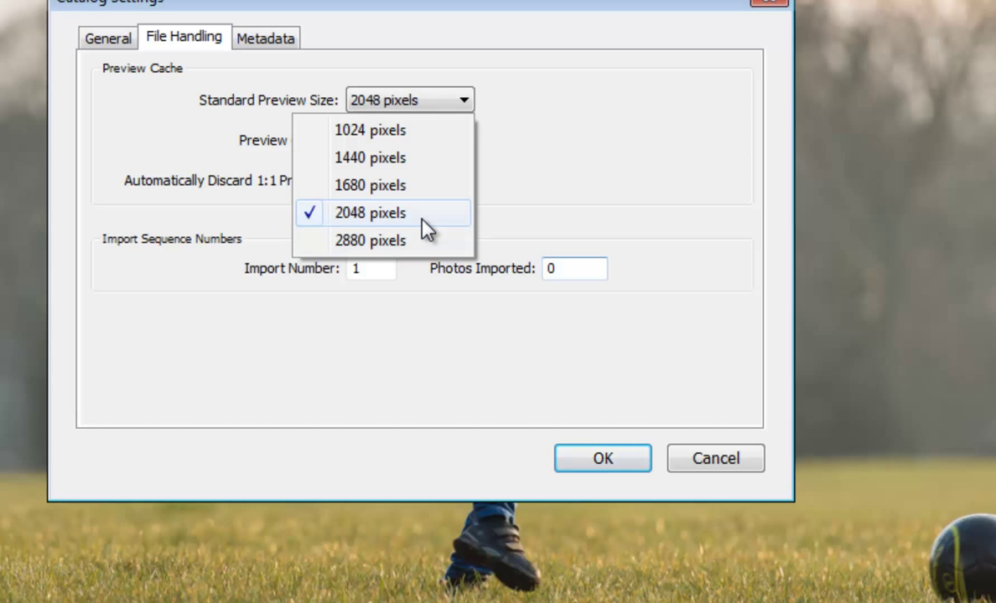
{"action": "left_click", "coordinate": [434, 100]}
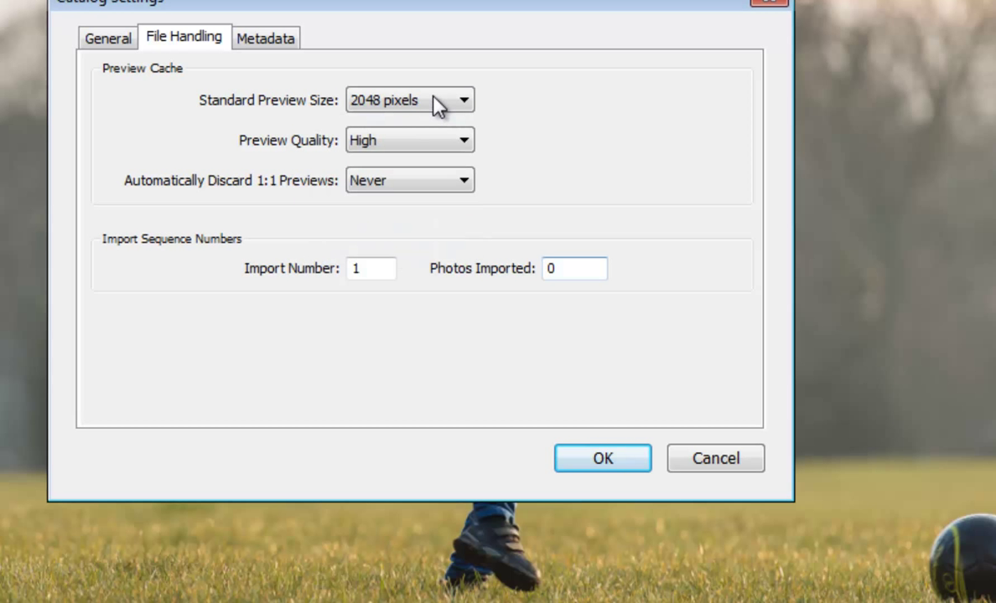
{"action": "left_click", "coordinate": [447, 146]}
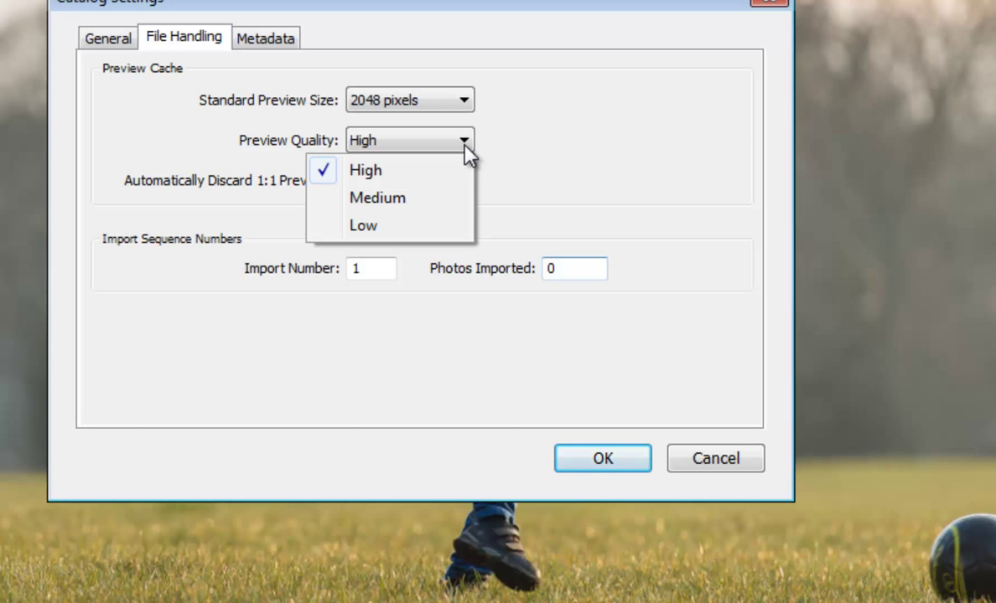
{"action": "left_click", "coordinate": [452, 104]}
{"action": "left_click", "coordinate": [452, 102]}
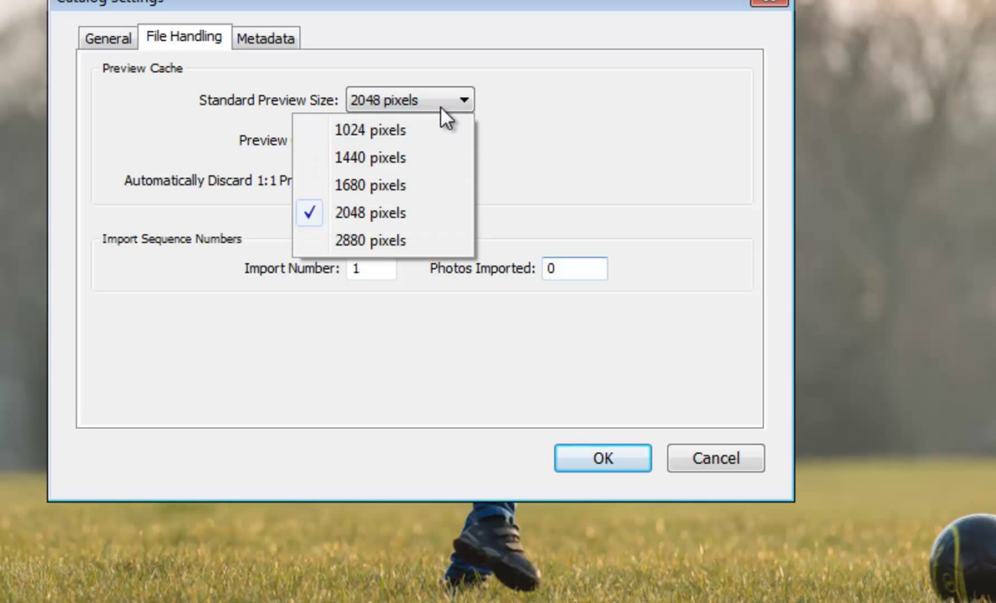
{"action": "left_click", "coordinate": [444, 103]}
{"action": "left_click", "coordinate": [438, 141]}
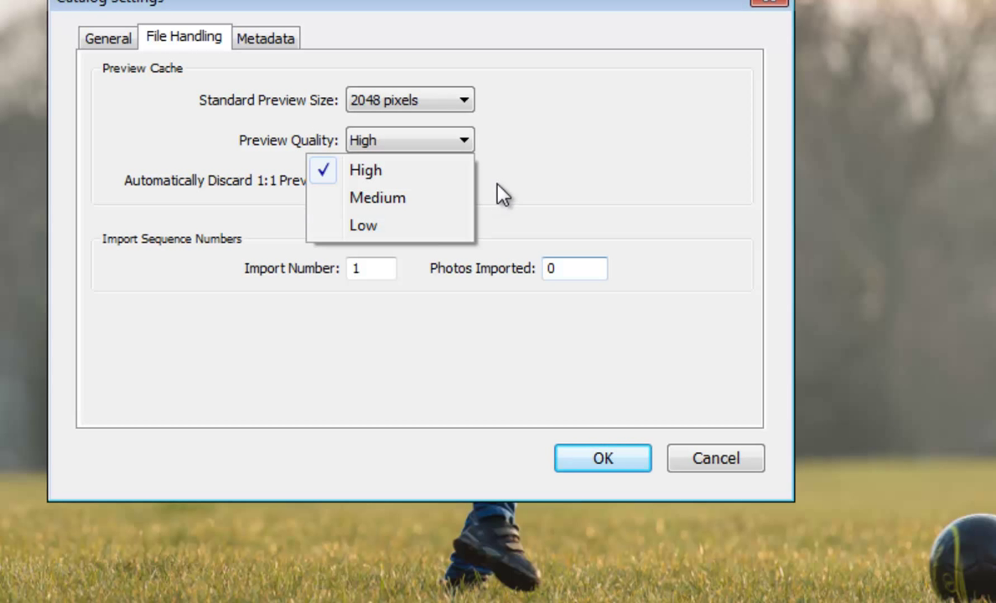
{"action": "left_click", "coordinate": [531, 189]}
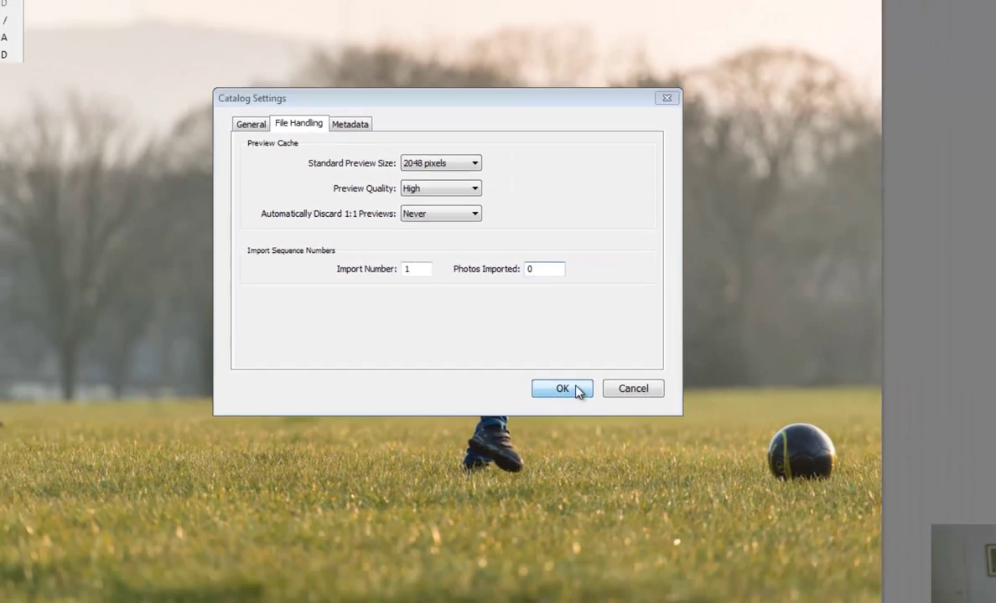
{"action": "left_click", "coordinate": [600, 442]}
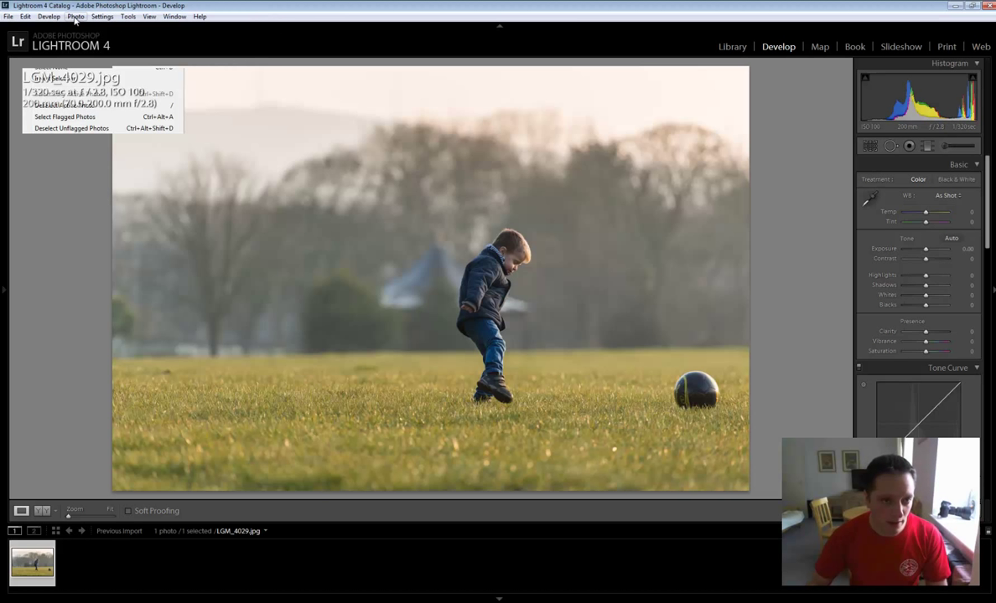
Open Lightroom's Preferences.
{"action": "left_click", "coordinate": [75, 17]}
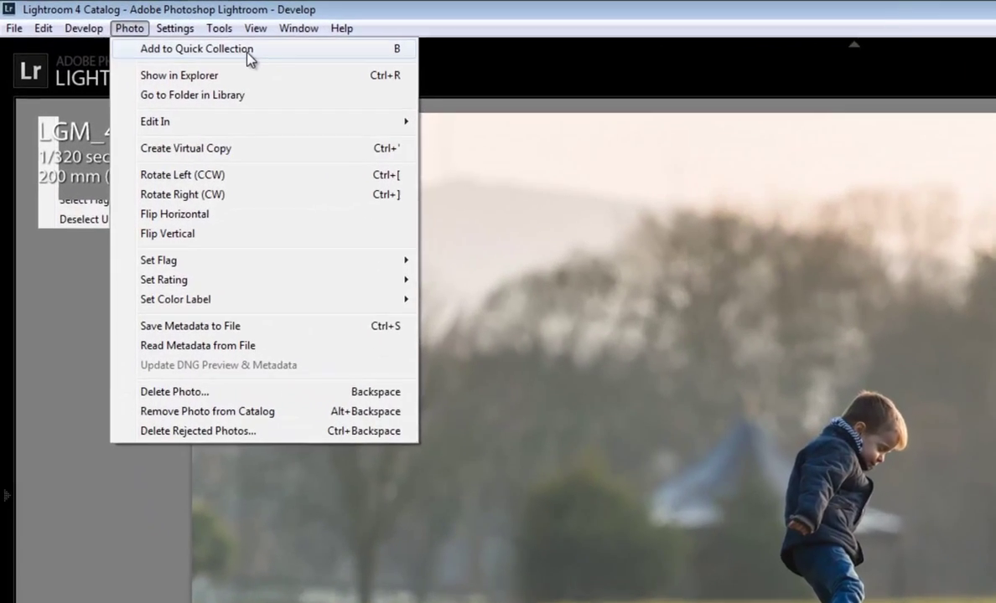
{"action": "mouse_move", "coordinate": [102, 17]}
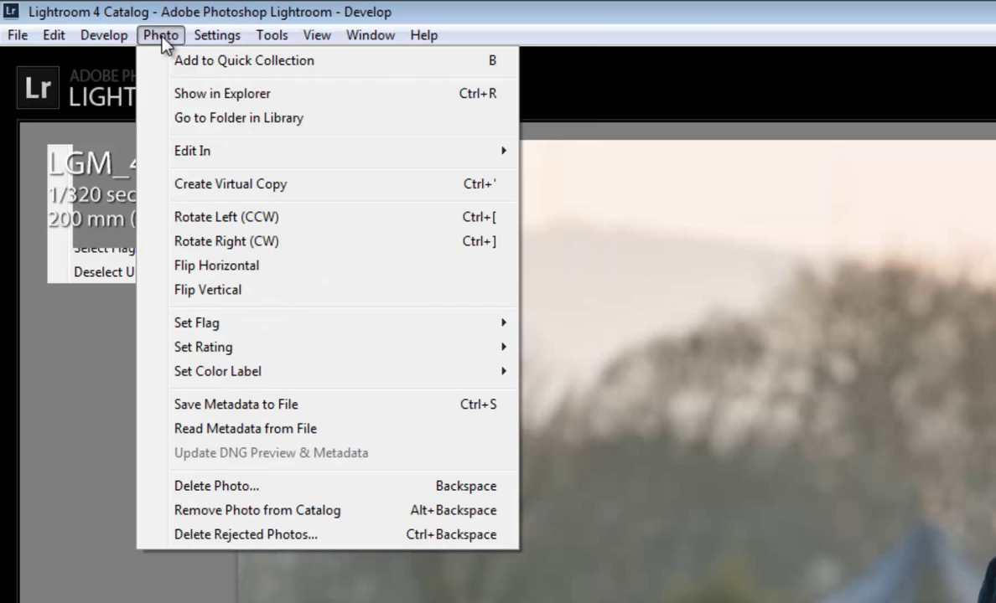
{"action": "mouse_move", "coordinate": [275, 37]}
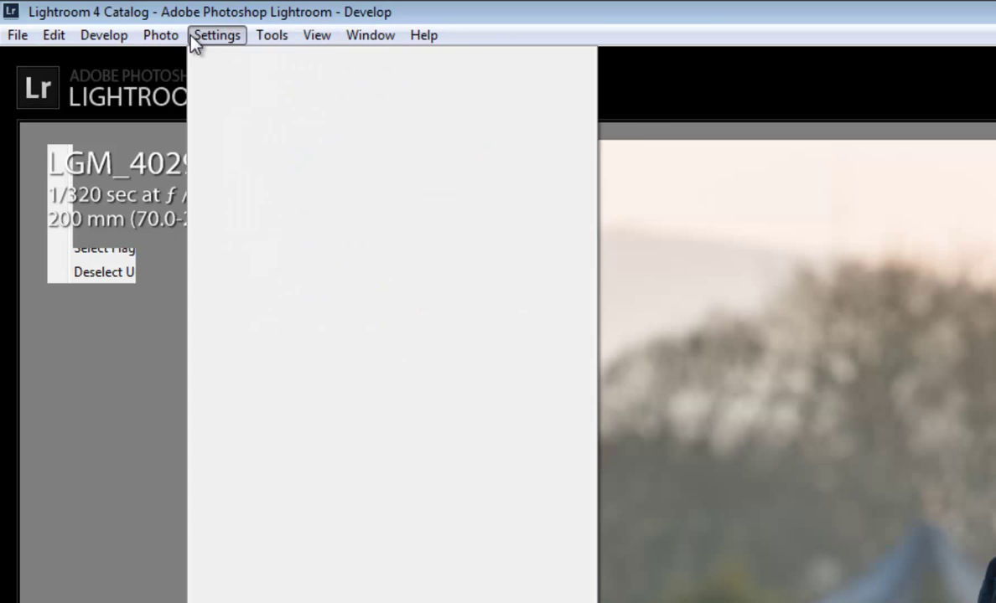
{"action": "mouse_move", "coordinate": [113, 37]}
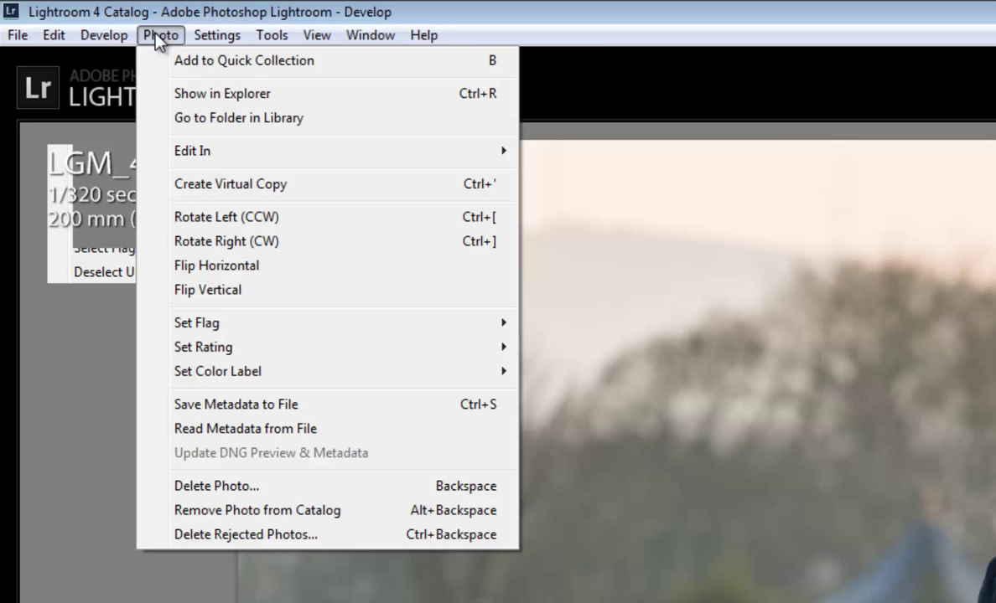
{"action": "mouse_move", "coordinate": [219, 36]}
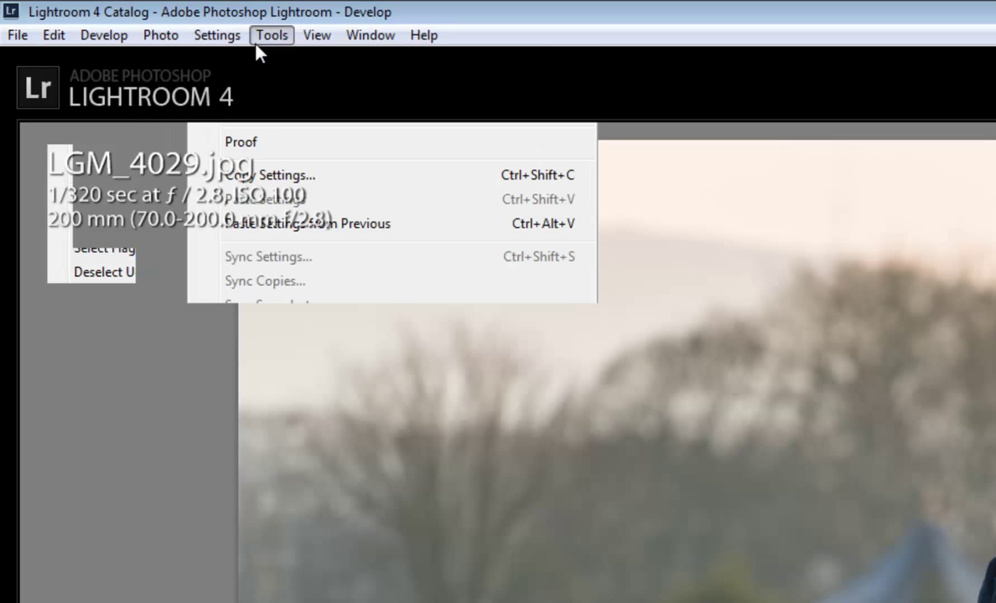
{"action": "mouse_move", "coordinate": [73, 42]}
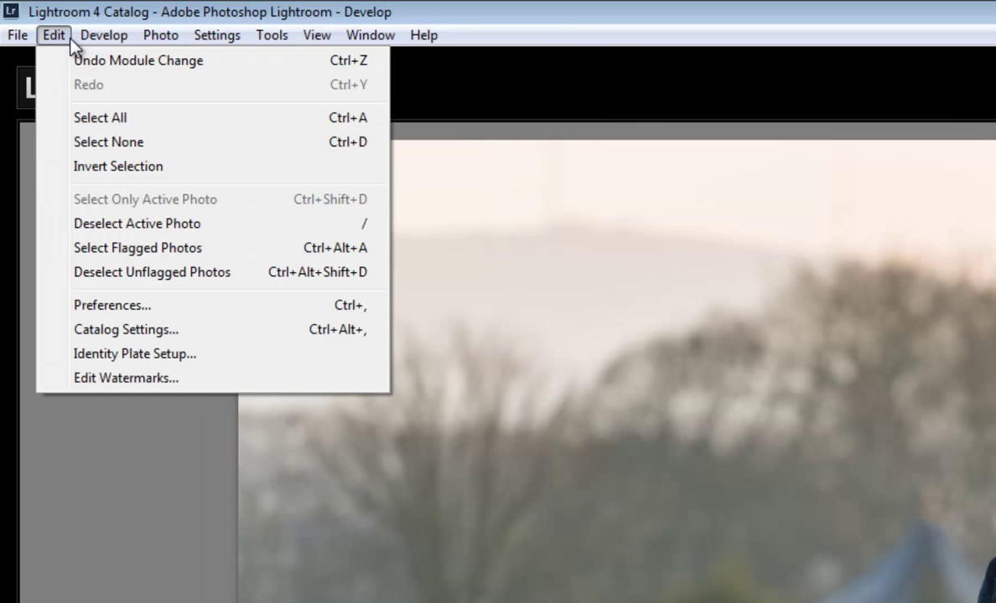
{"action": "left_click", "coordinate": [141, 308]}
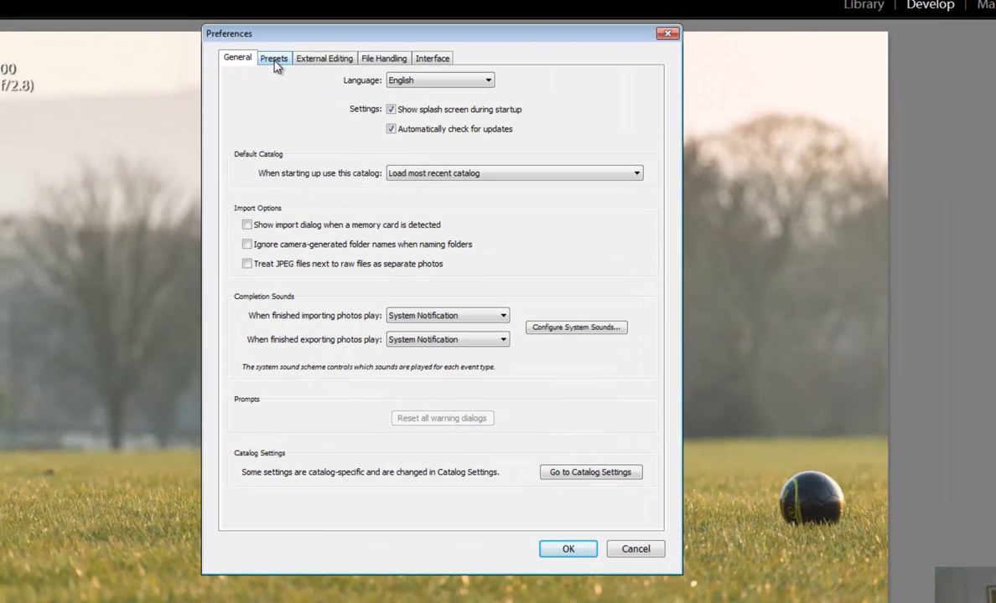
Review the Presets, External Editing, File Handling and Interface preferences, and accept the dialog.
{"action": "left_click", "coordinate": [275, 61]}
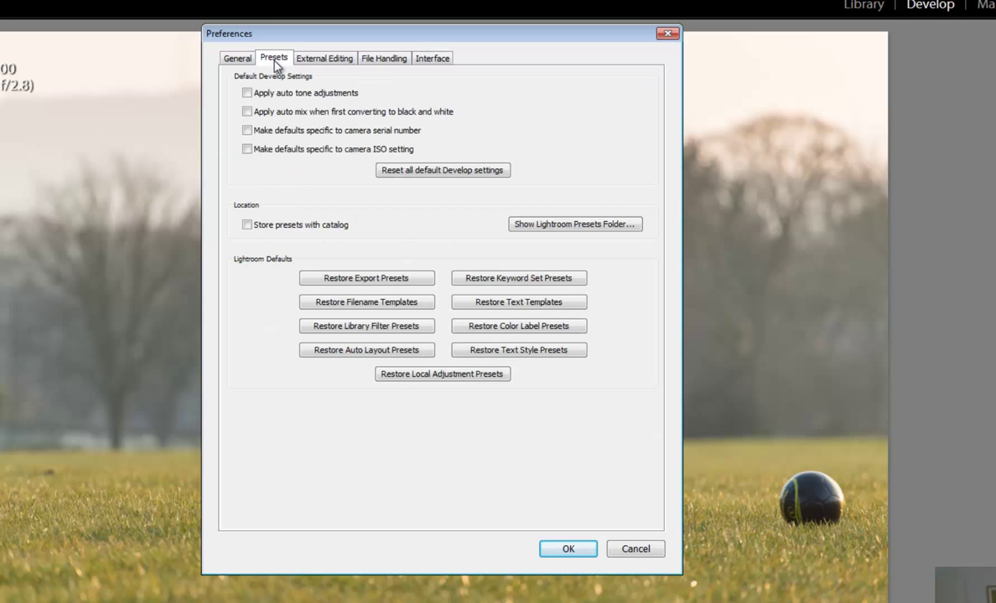
{"action": "left_click", "coordinate": [327, 60]}
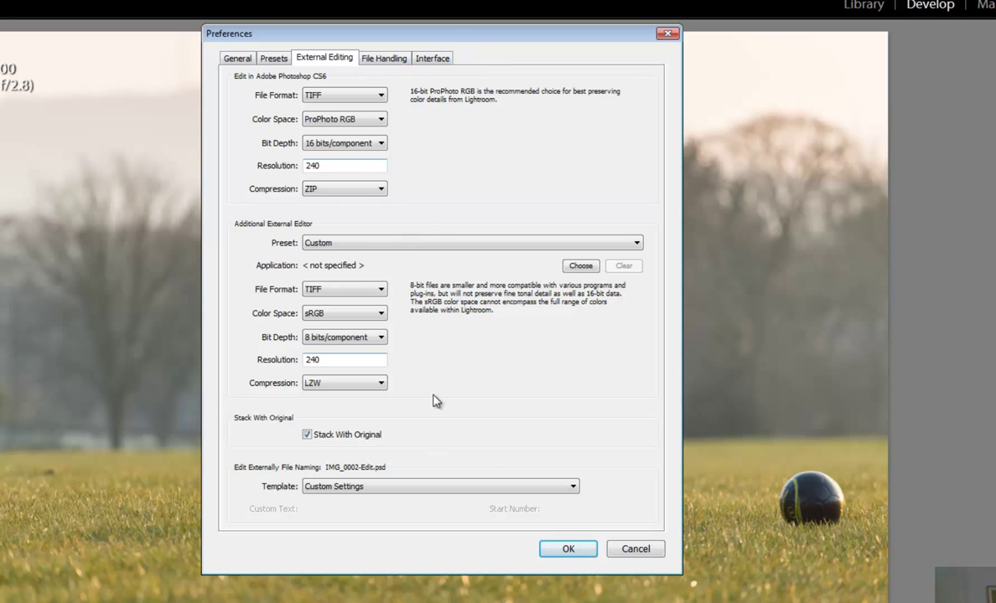
{"action": "left_click", "coordinate": [386, 59]}
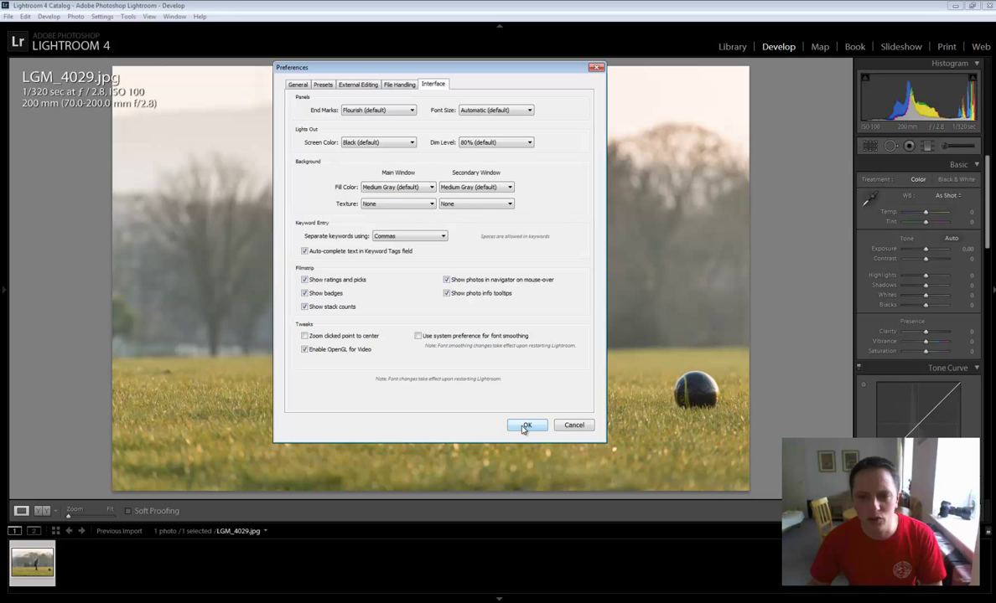
{"action": "left_click", "coordinate": [524, 426]}
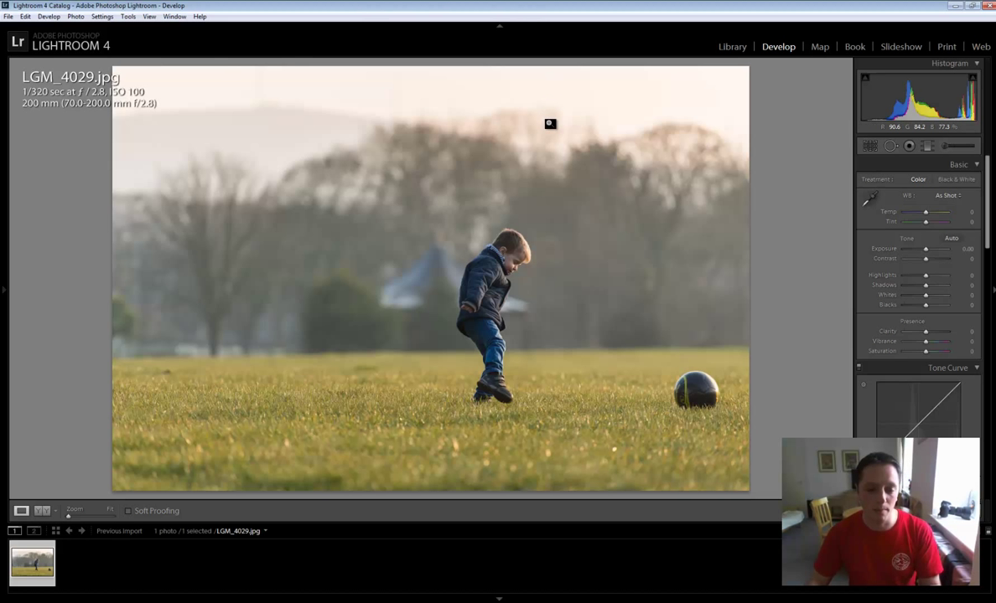
Minimize Lightroom and browse 2013 MAIN (K:) to the RAW folder in PHOTOS, 2013, PERSO, February, selecting LGM_1607.
{"action": "left_click", "coordinate": [954, 6]}
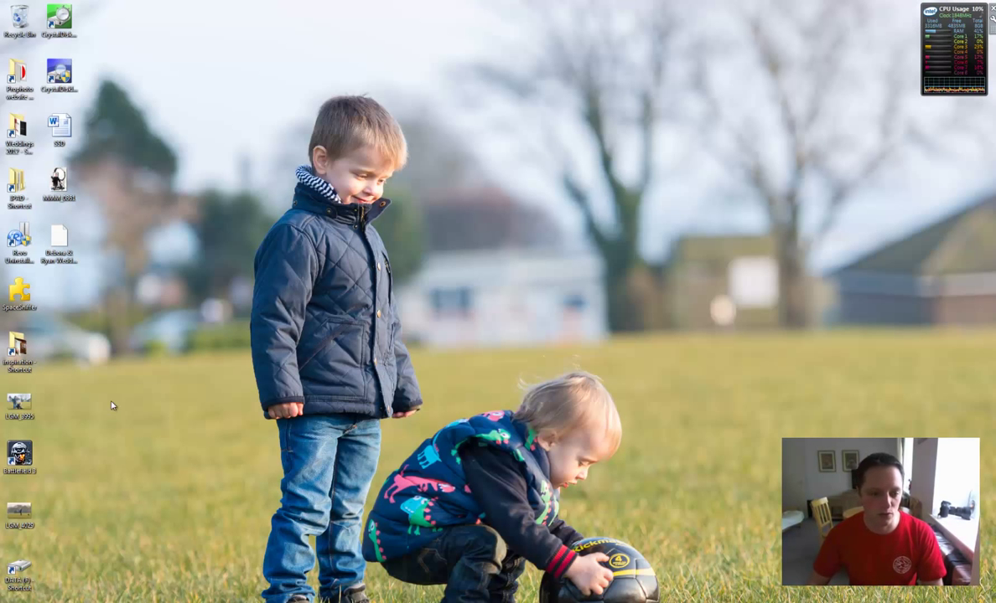
{"action": "left_click", "coordinate": [25, 591]}
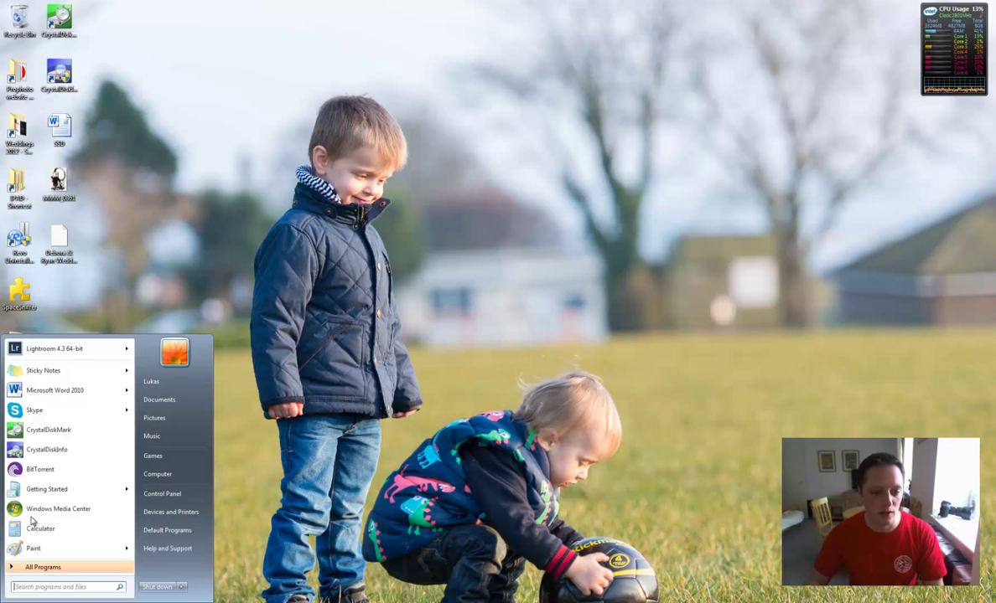
{"action": "left_click", "coordinate": [161, 442]}
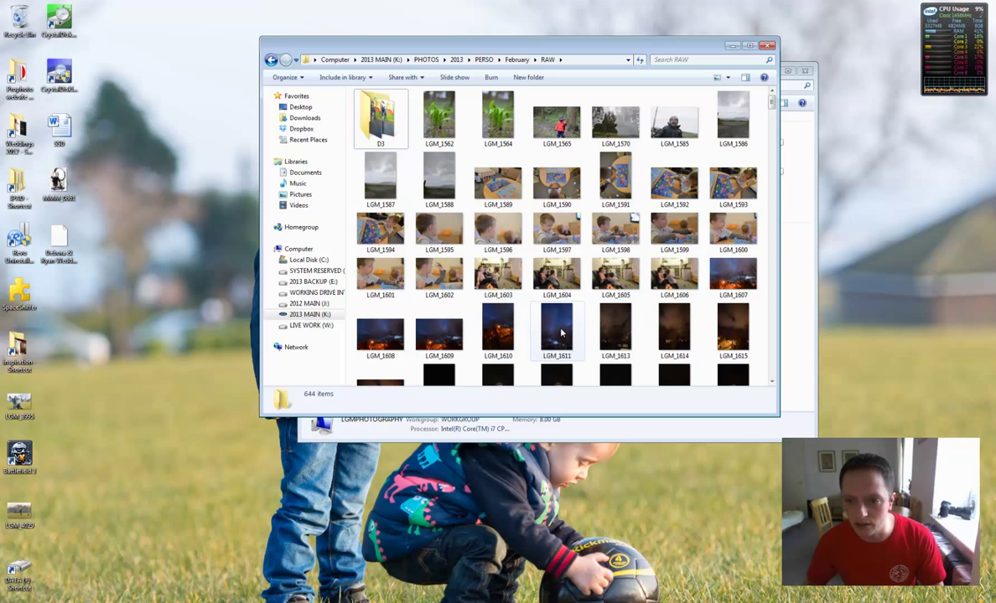
{"action": "left_click", "coordinate": [732, 273]}
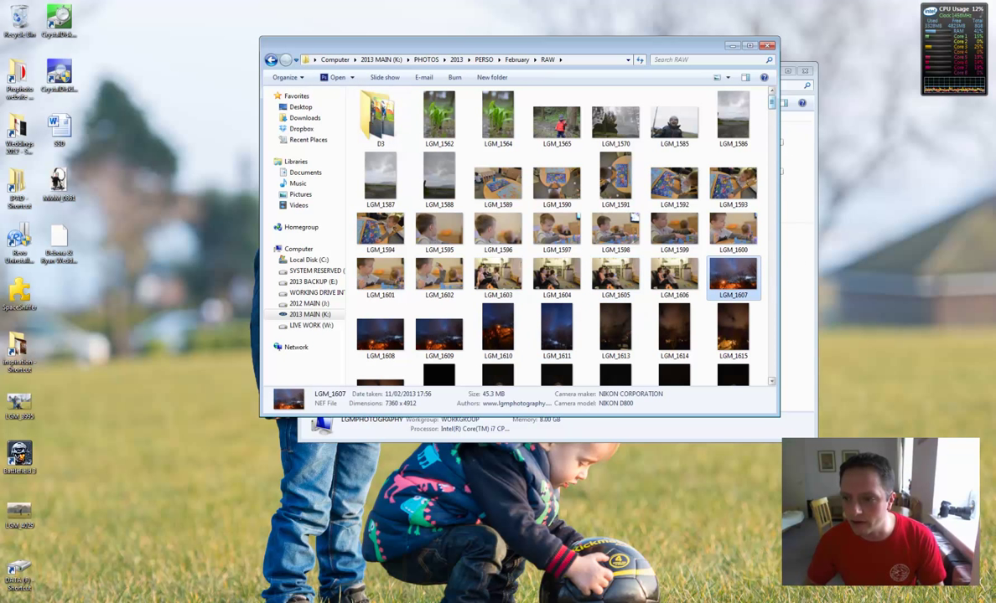
{"action": "left_click", "coordinate": [772, 381]}
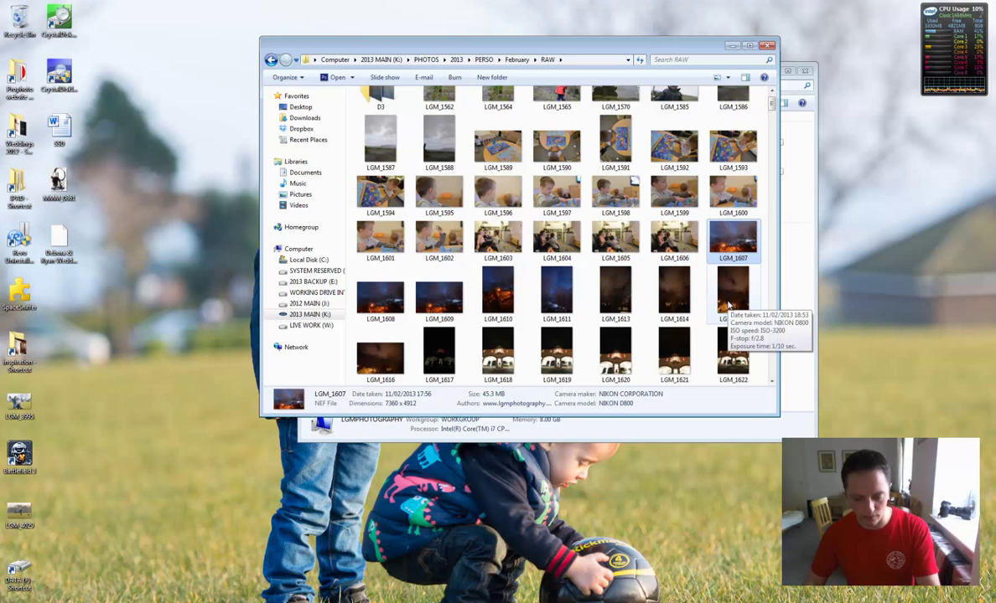
{"action": "right_click", "coordinate": [737, 247]}
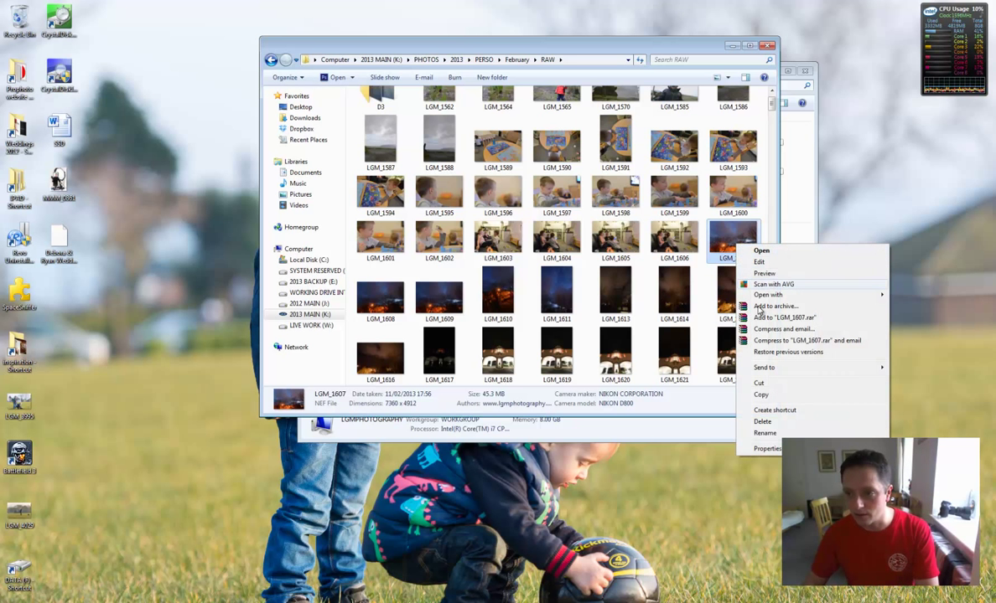
{"action": "left_click", "coordinate": [726, 302], "text": "shift"}
{"action": "right_click", "coordinate": [726, 302]}
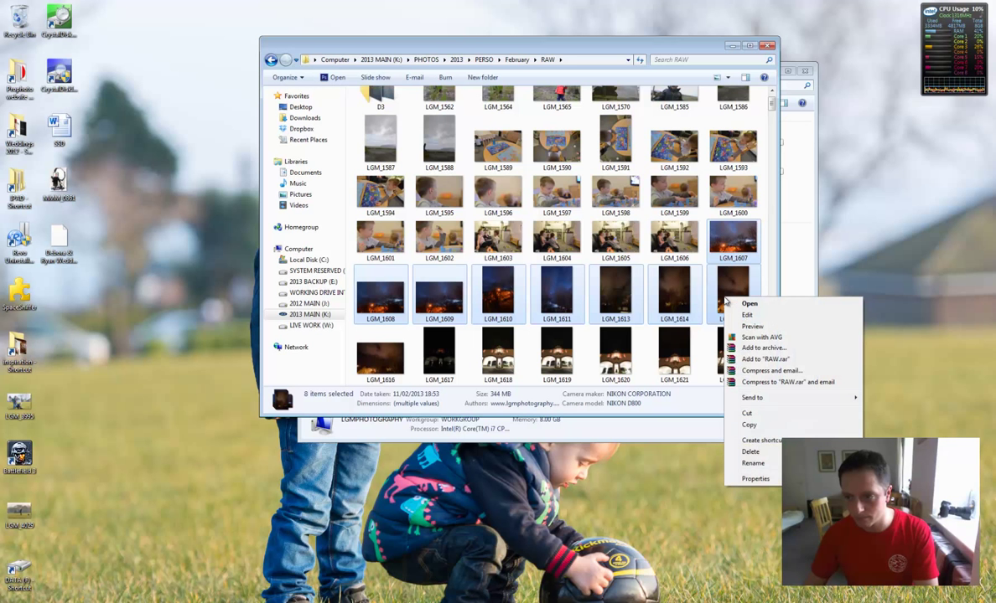
{"action": "key", "text": "Escape"}
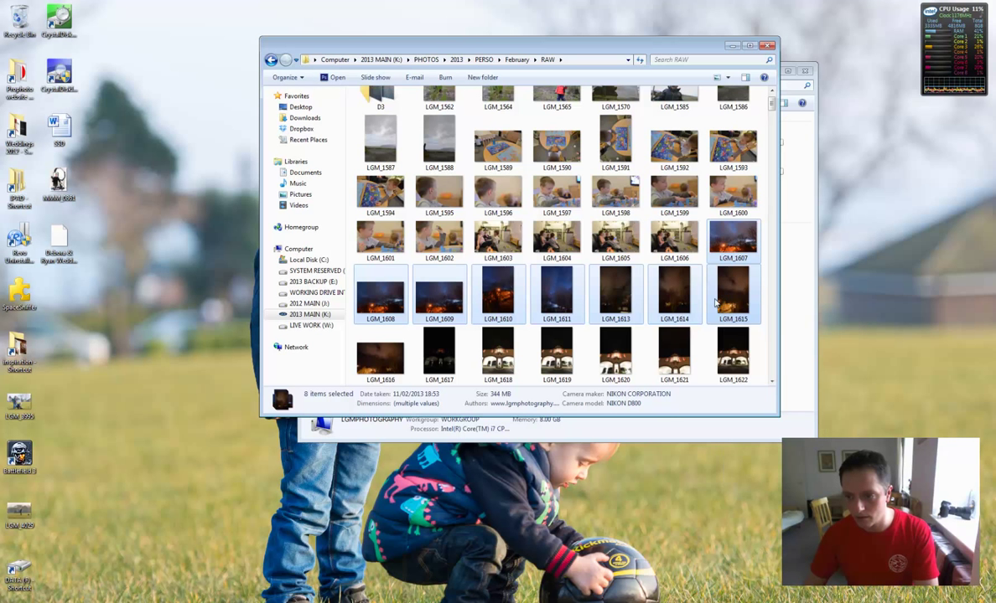
Open the raw photo LGM_1607 from the RAW folder with Lightroom to start an import.
{"action": "left_click", "coordinate": [737, 247]}
{"action": "right_click", "coordinate": [737, 246]}
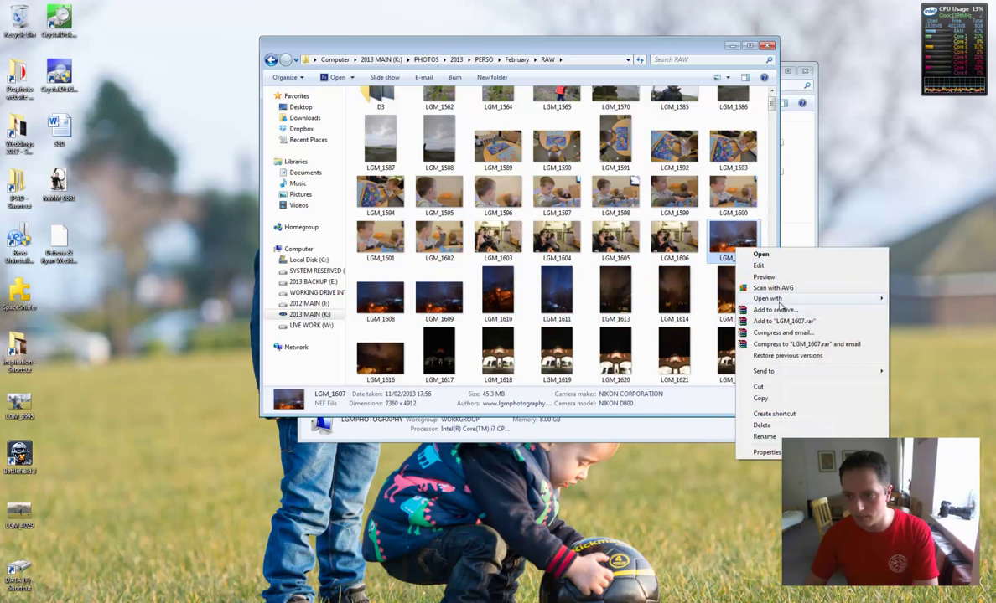
{"action": "mouse_move", "coordinate": [755, 298]}
{"action": "left_click", "coordinate": [681, 309]}
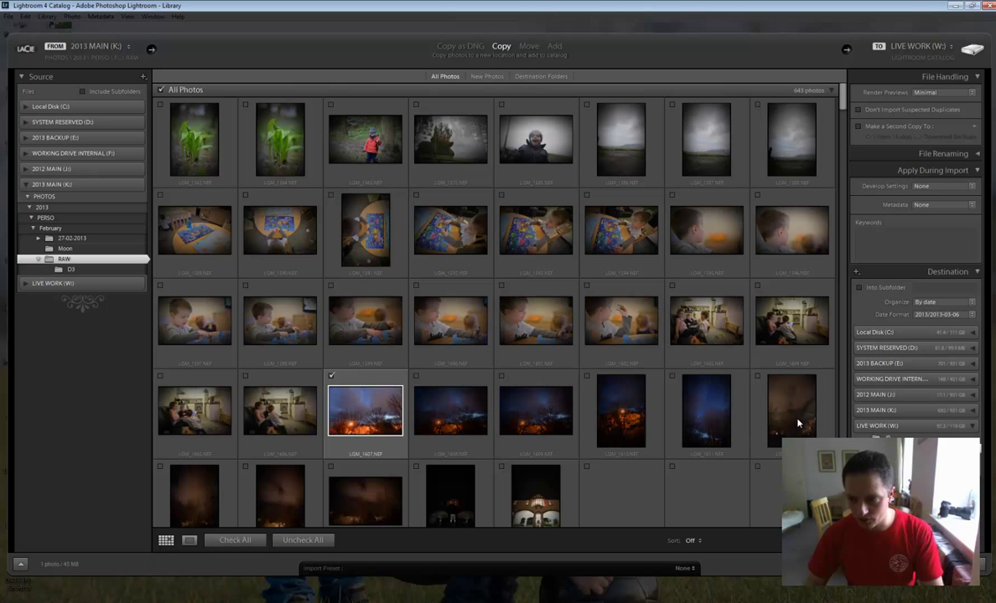
Mark photos LGM_1607 to LGM_1611 for import and copy them into the catalog on LIVE WORK (W:) with Minimal previews.
{"action": "left_click", "coordinate": [686, 382]}
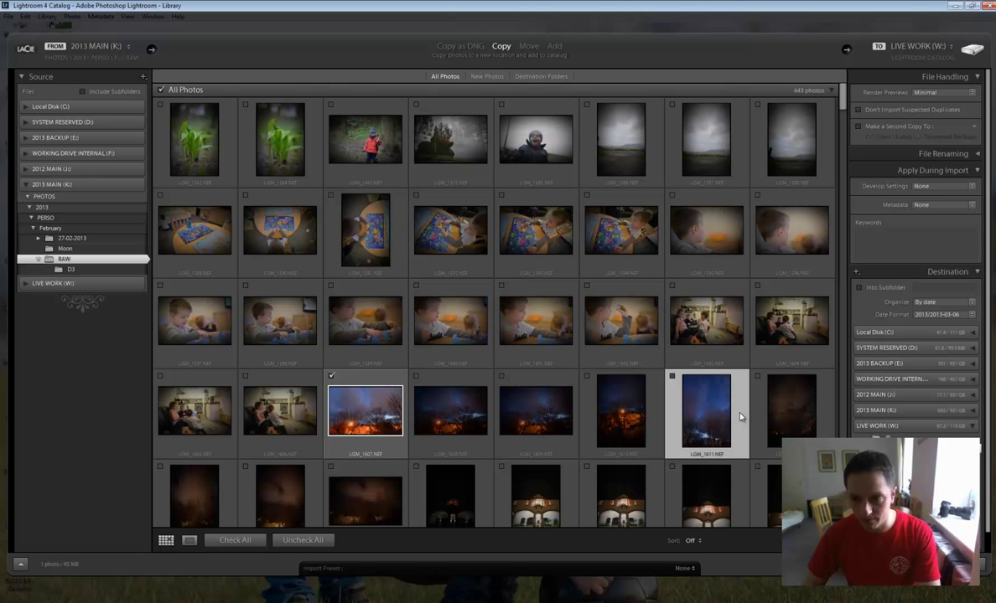
{"action": "left_click", "coordinate": [350, 380], "text": "shift"}
{"action": "key", "text": "p"}
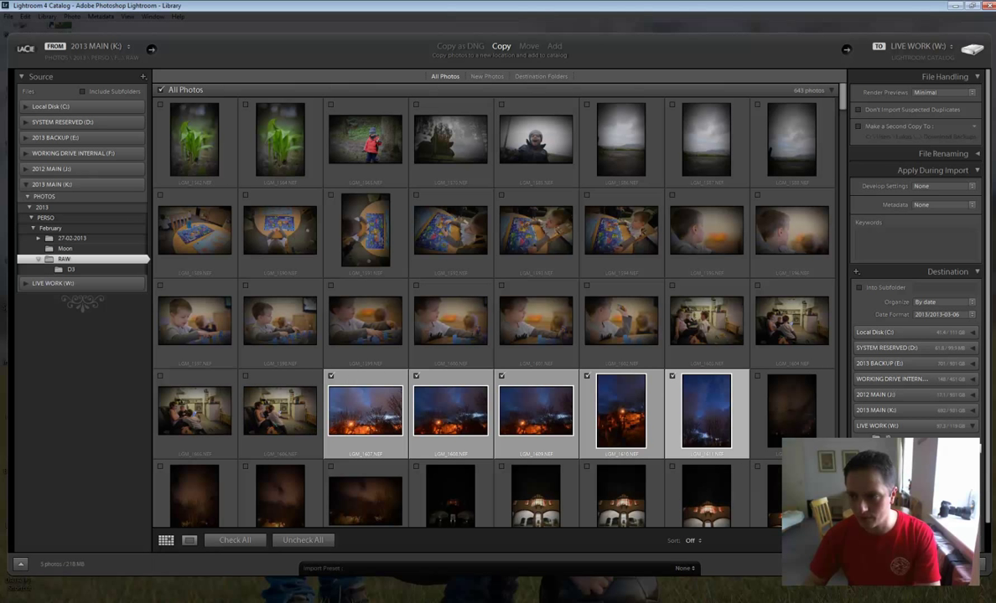
{"action": "key", "text": "Return"}
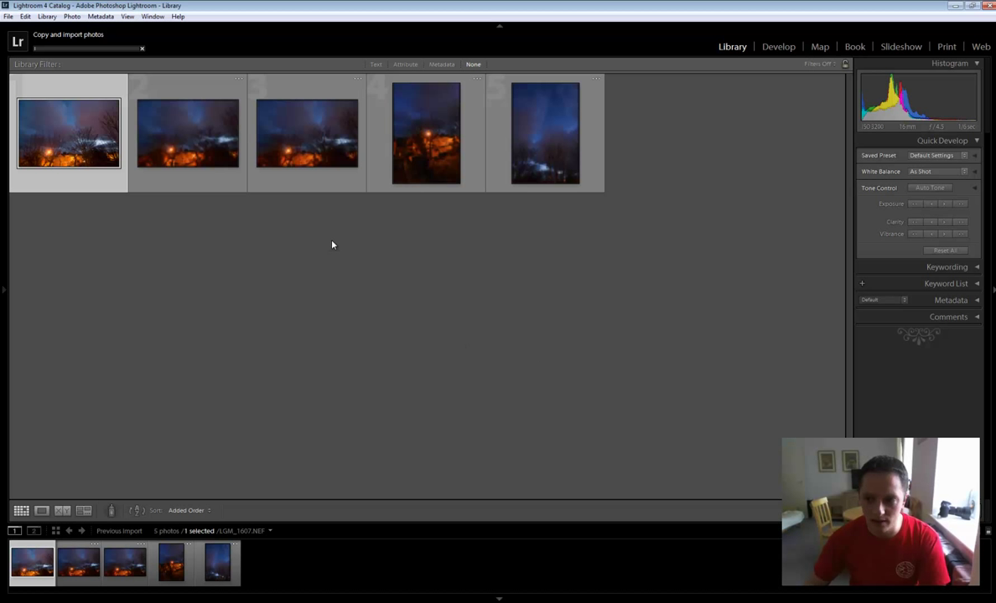
Select the imported photos LGM_1608 to LGM_1611 one after another in the grid to check their thumbnails.
{"action": "left_click", "coordinate": [186, 188]}
{"action": "left_click", "coordinate": [311, 188]}
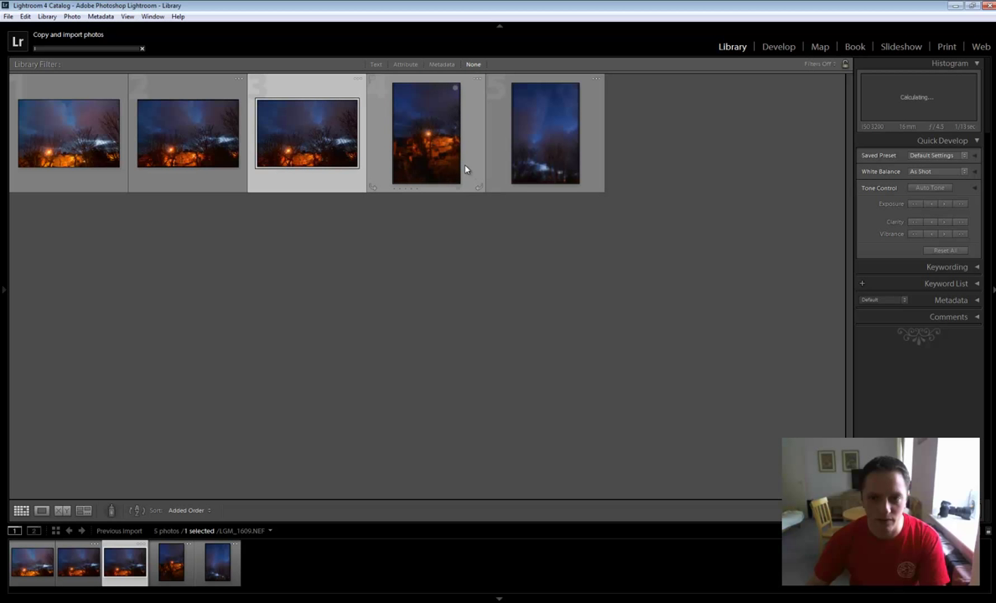
{"action": "left_click", "coordinate": [466, 170]}
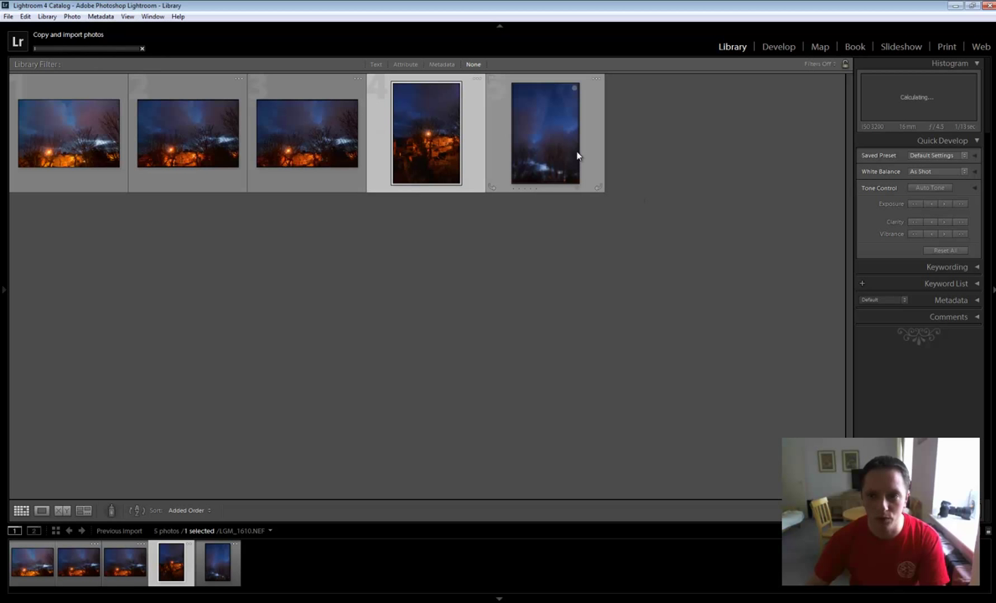
{"action": "left_click", "coordinate": [599, 135]}
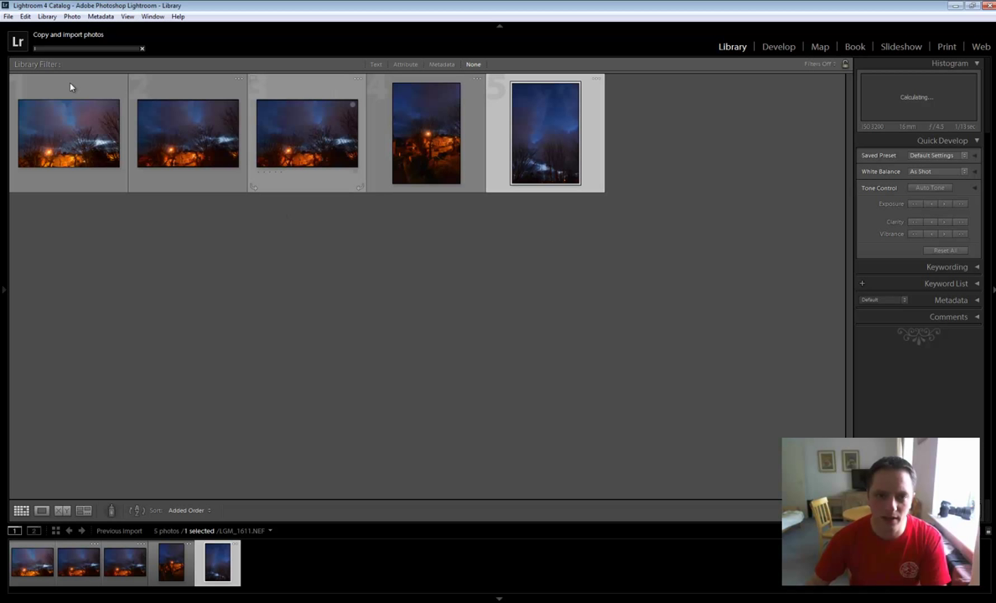
View photo LGM_1607 enlarged in Loupe view, and switch the enlarged view to LGM_1611.
{"action": "left_click", "coordinate": [65, 167]}
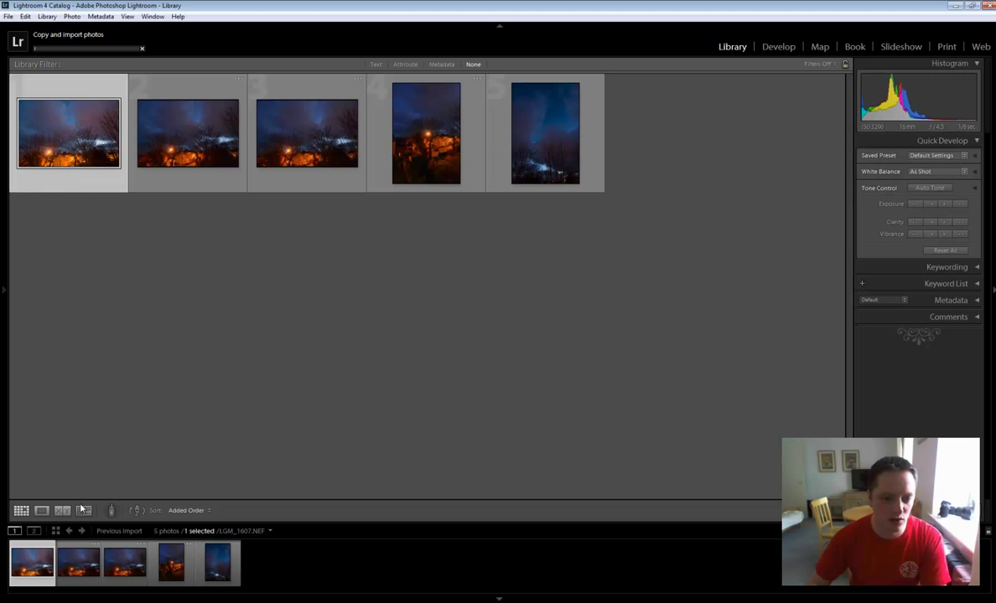
{"action": "left_click", "coordinate": [41, 511]}
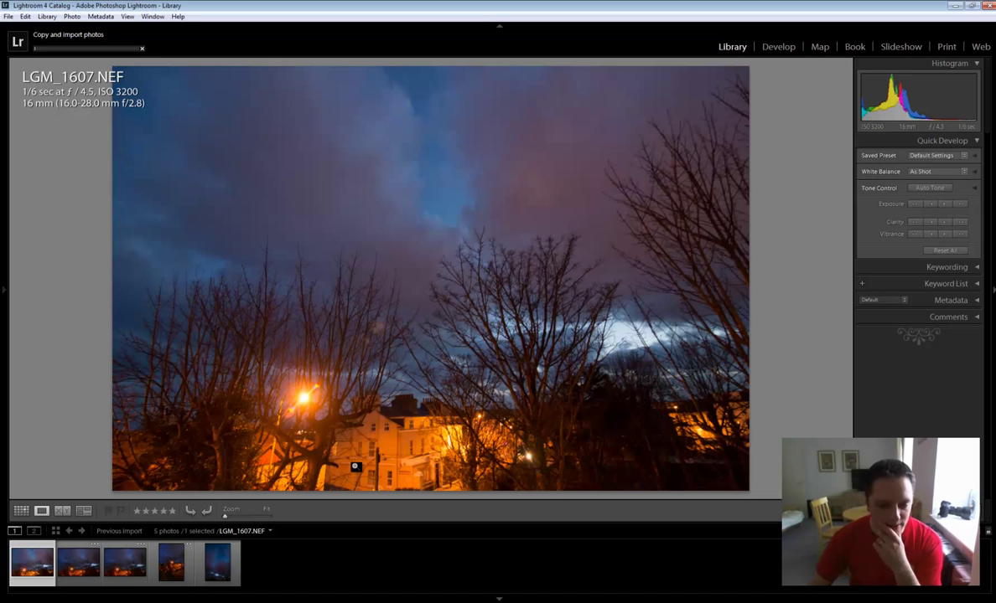
{"action": "left_click", "coordinate": [220, 564]}
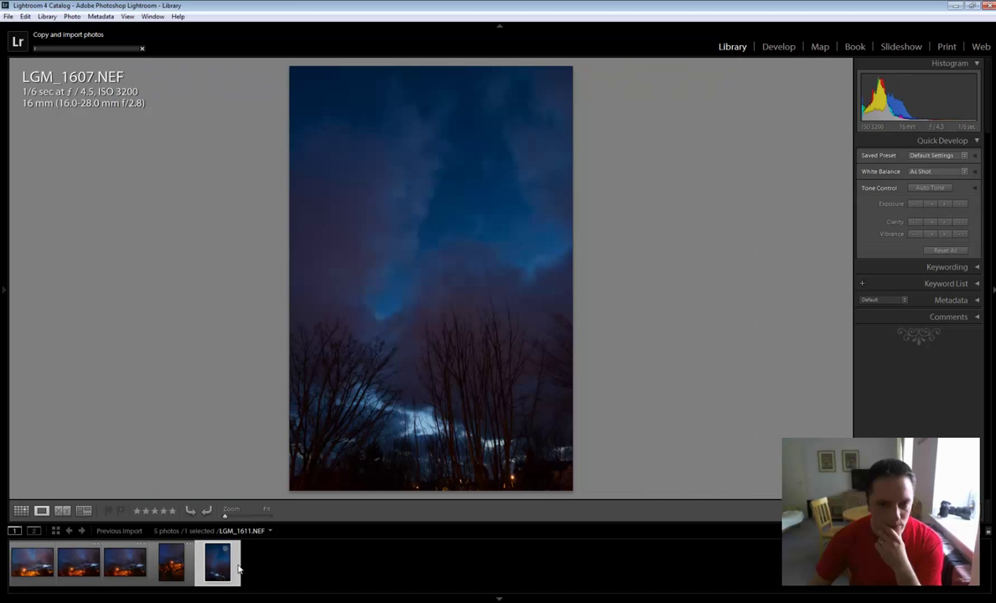